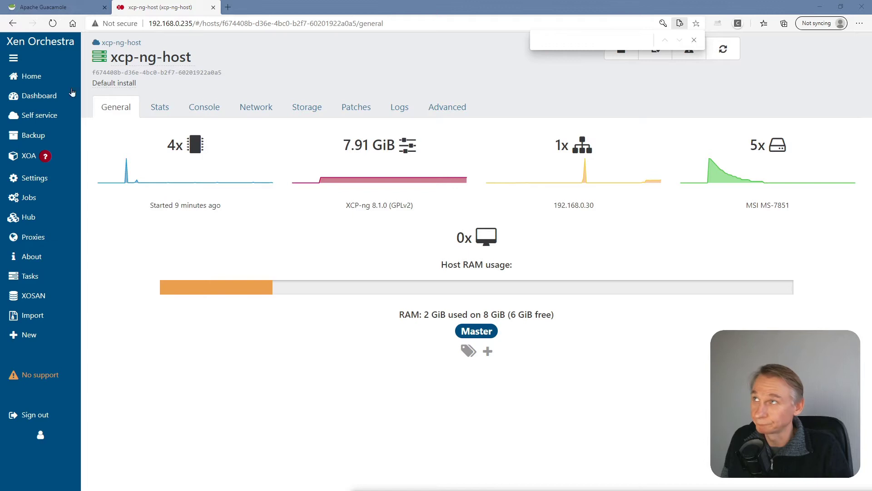
# - Open the general overview of xcp-ng-host from the list of hosts to check its installed version
pyautogui.click(40, 75)
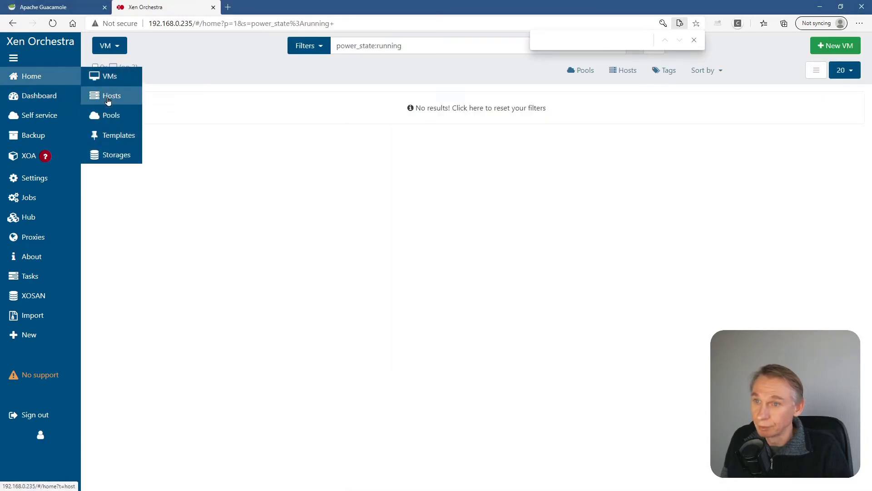
pyautogui.click(107, 96)
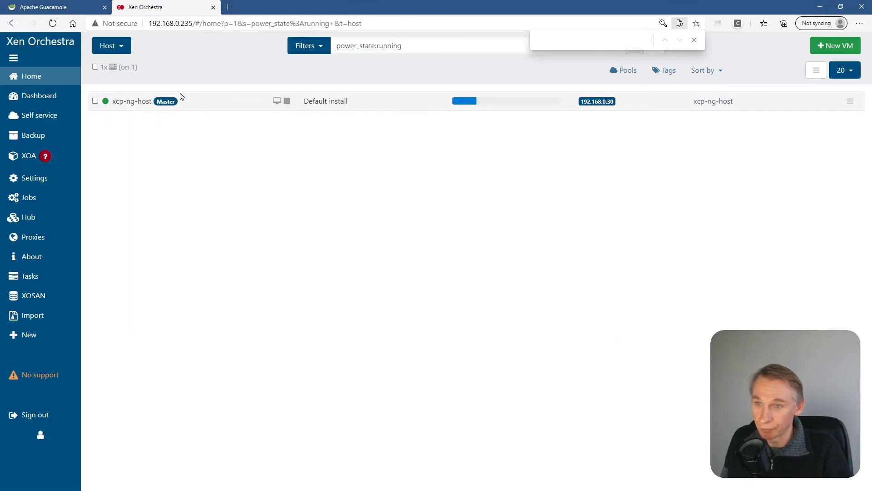
pyautogui.click(132, 101)
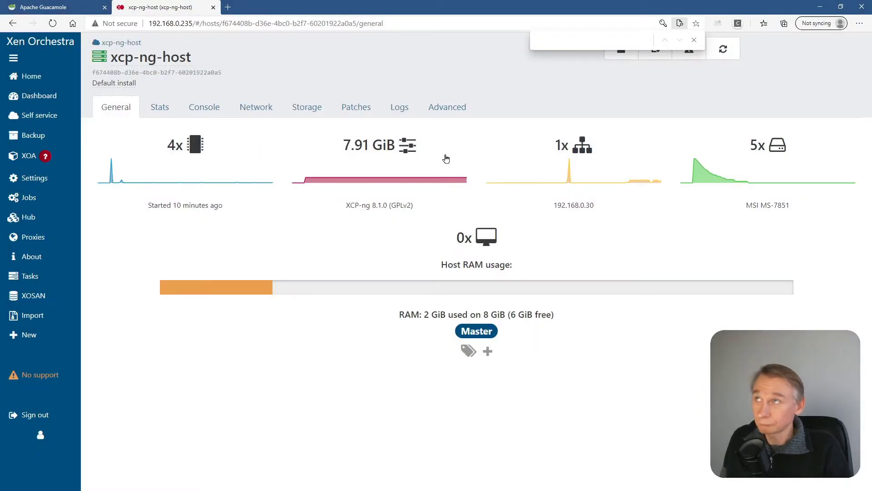
# - Switch to Apache Guacamole, connect to the XCP-ng-host terminal and run "yum update"
pyautogui.click(62, 8)
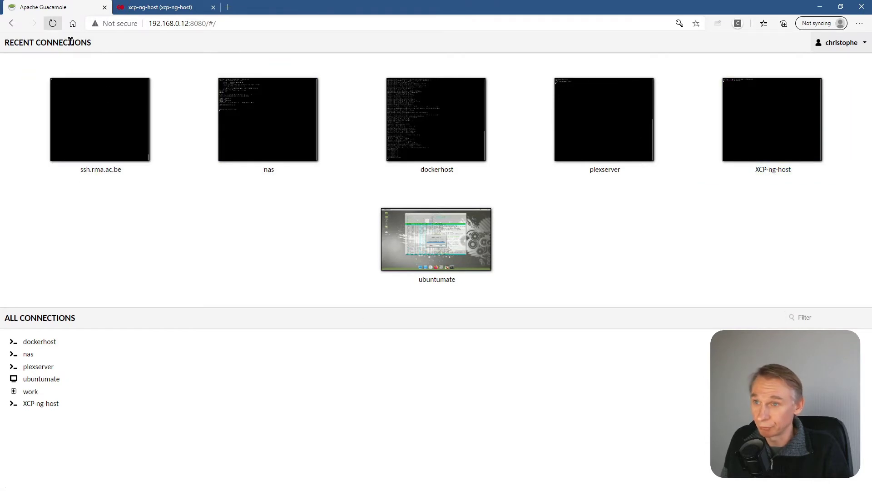
pyautogui.click(770, 119)
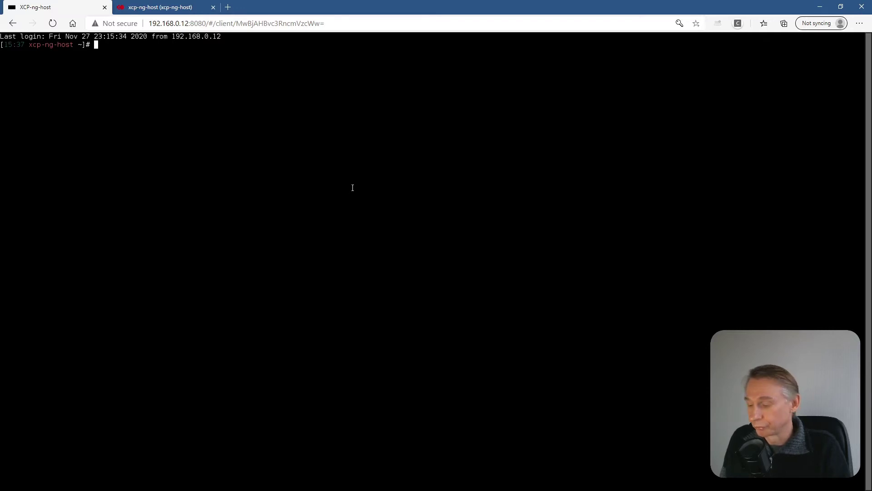
pyautogui.write('yu')
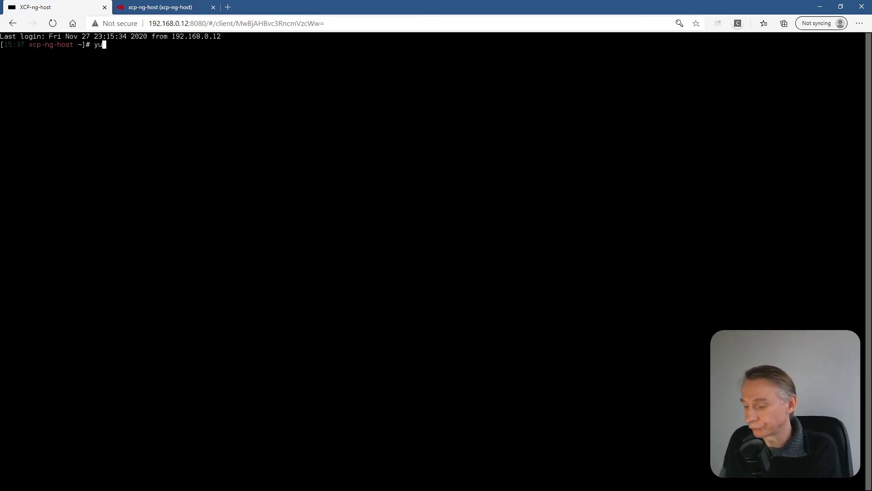
pyautogui.write('m update')
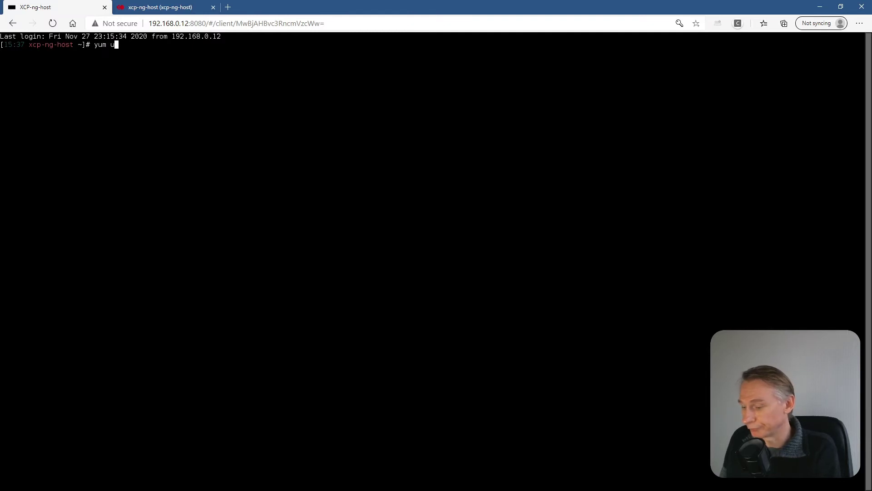
pyautogui.press('Return')
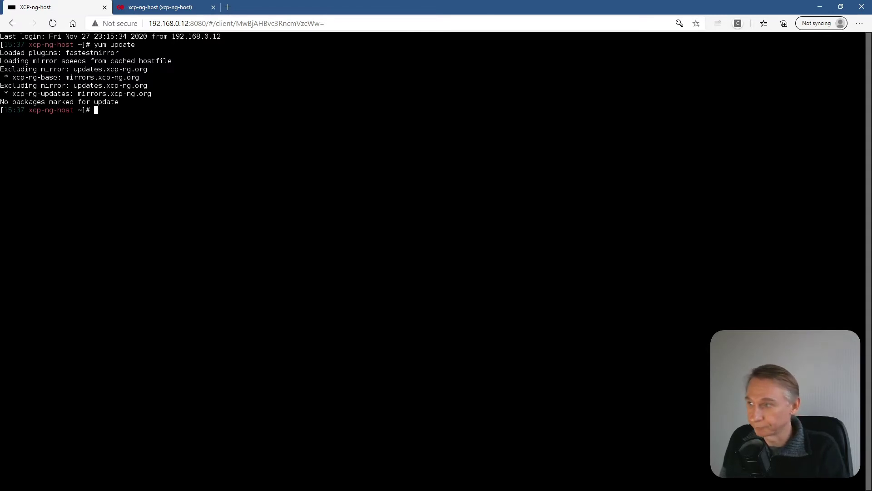
# - Set the shell variable for the target release by running "export VER=8.2"
pyautogui.write('export')
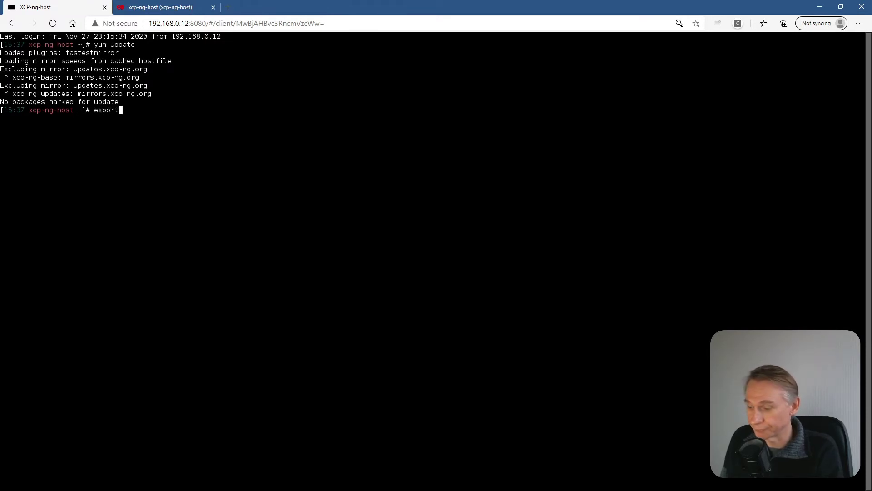
pyautogui.write(' VER')
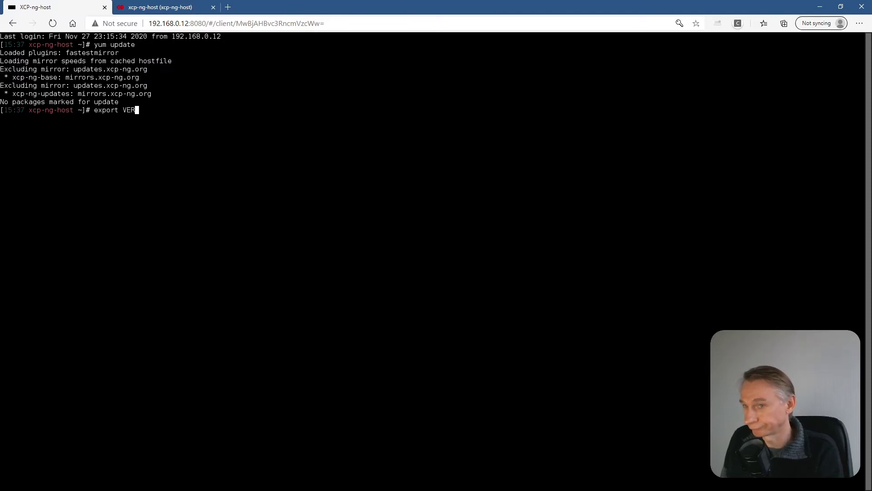
pyautogui.write('=')
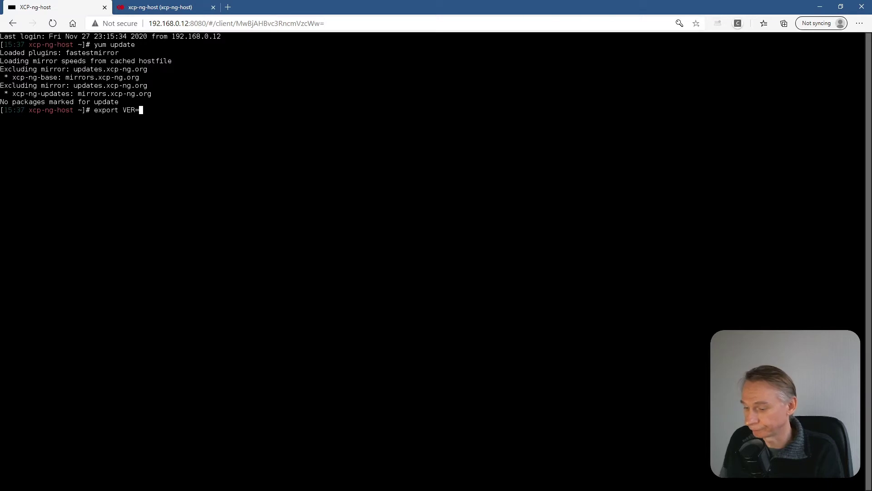
pyautogui.write('8.')
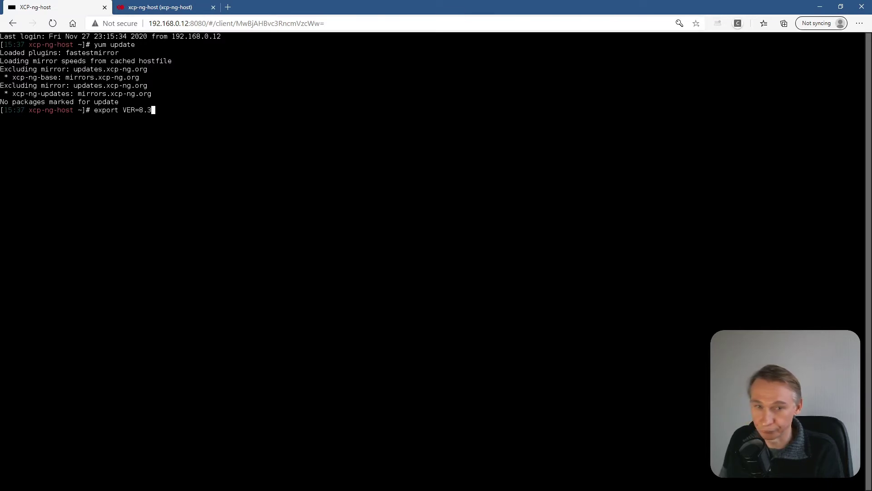
pyautogui.write('2')
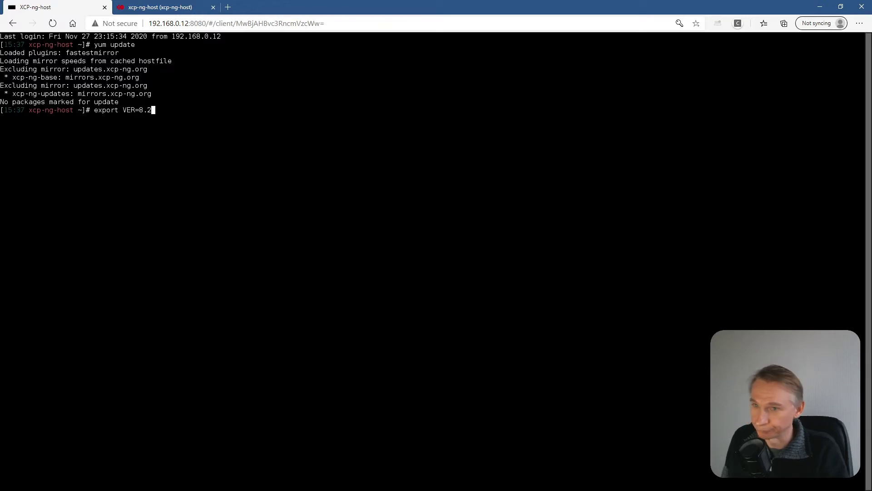
pyautogui.press('Return')
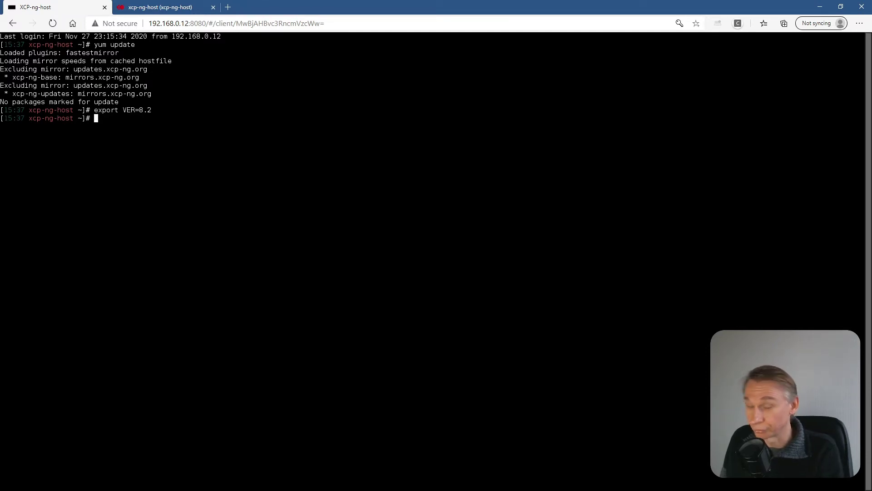
pyautogui.write('wget')
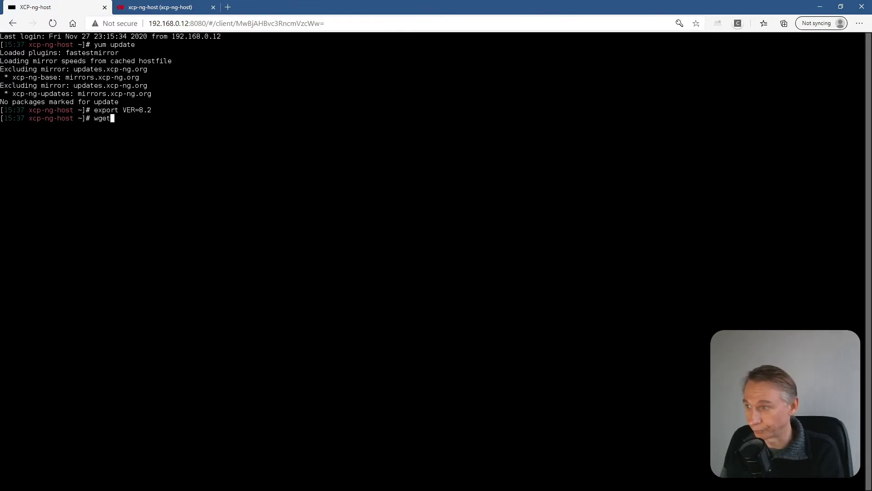
pyautogui.write(' https')
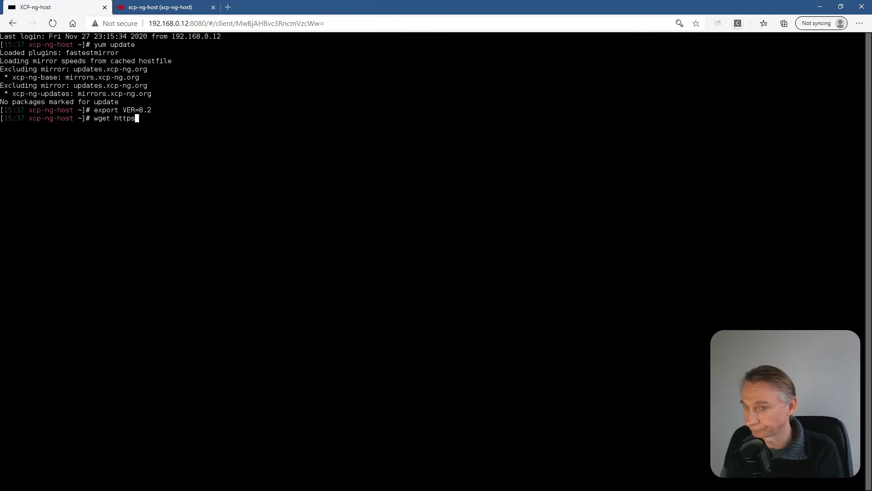
pyautogui.write('://')
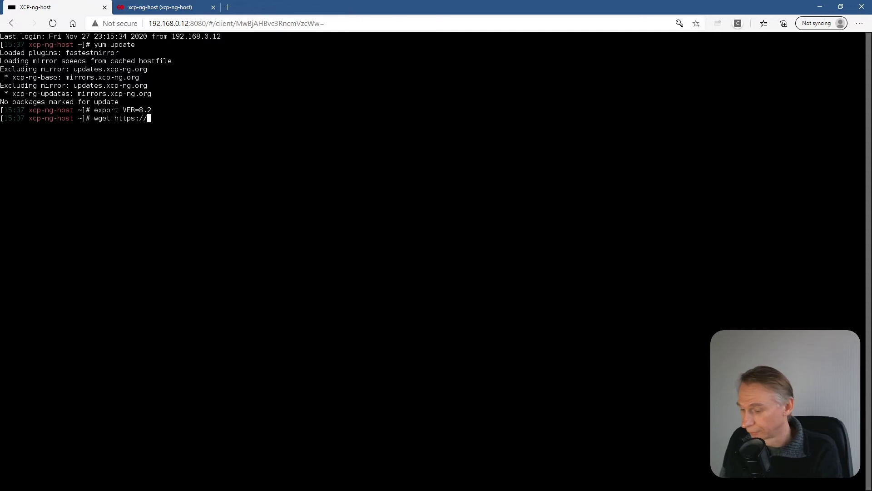
pyautogui.write('update')
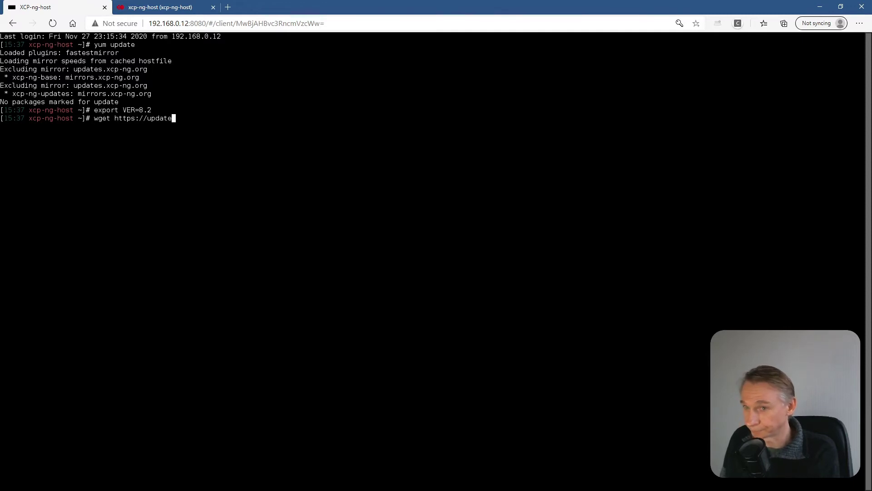
pyautogui.write('s')
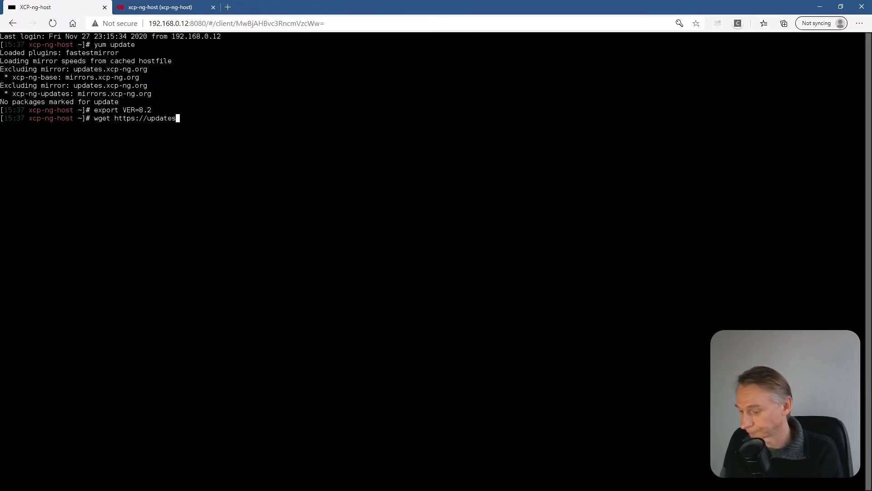
pyautogui.write('.xcp')
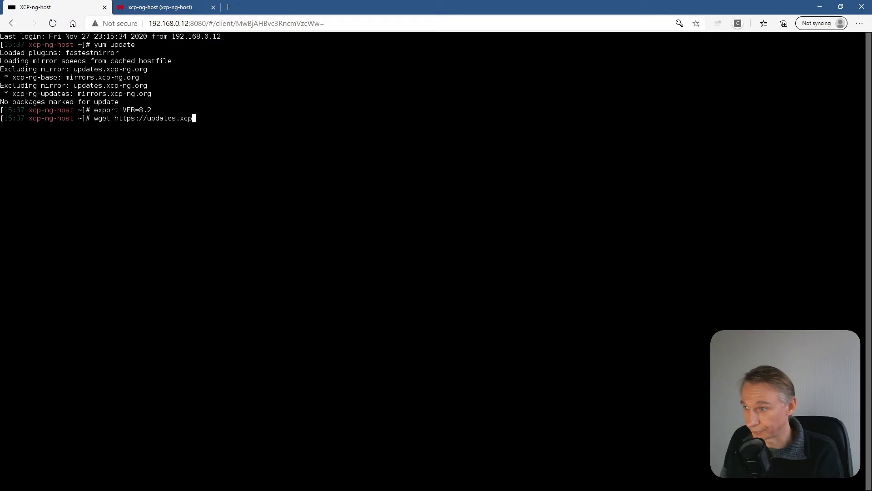
pyautogui.write('-ng')
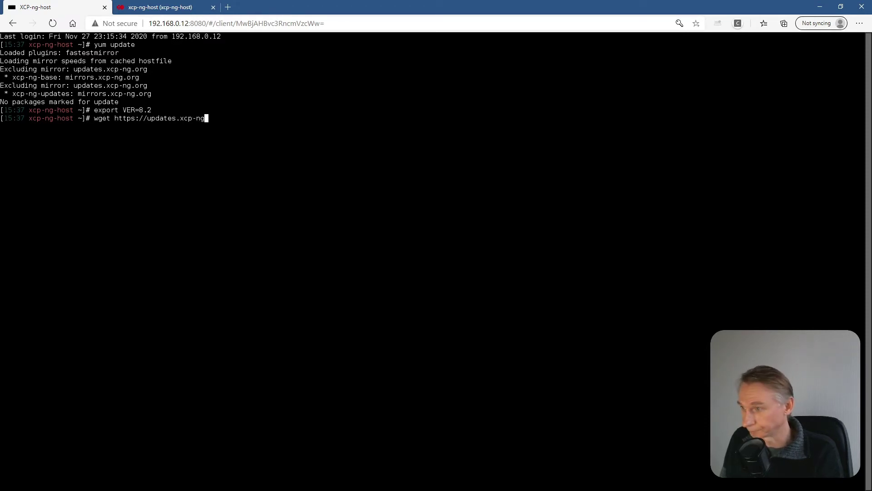
pyautogui.write('.org/8')
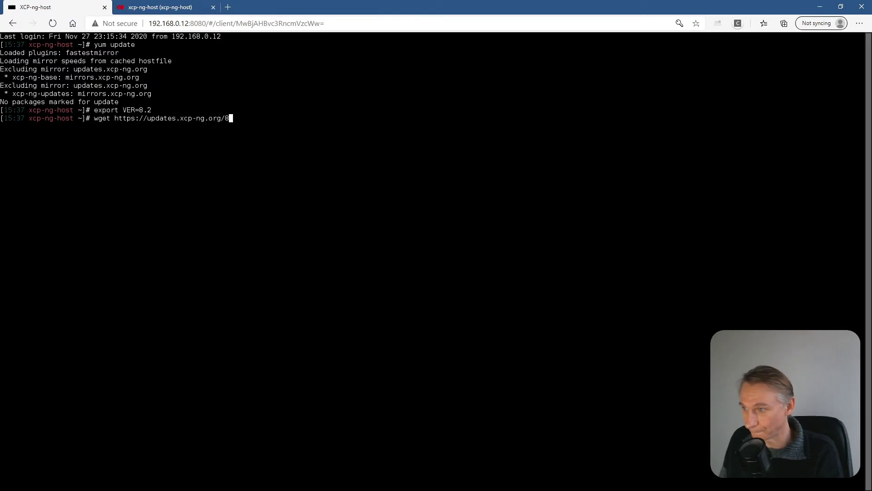
pyautogui.write('/xcp-ng')
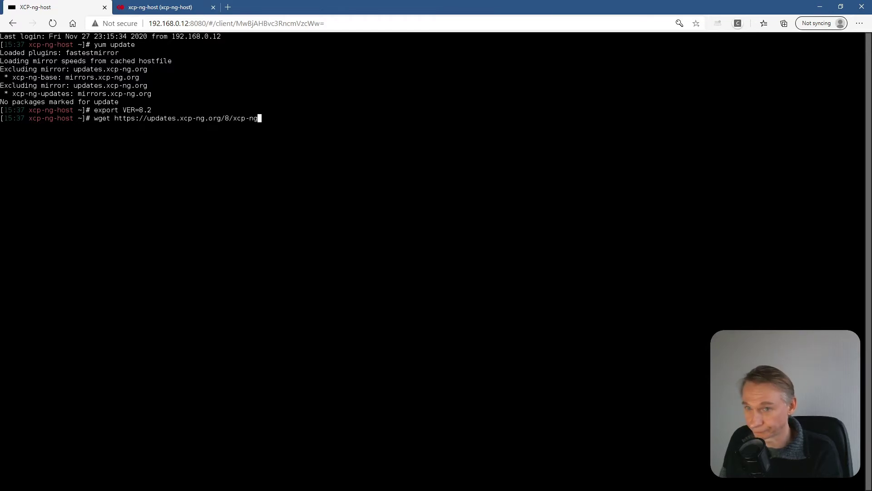
pyautogui.write('-')
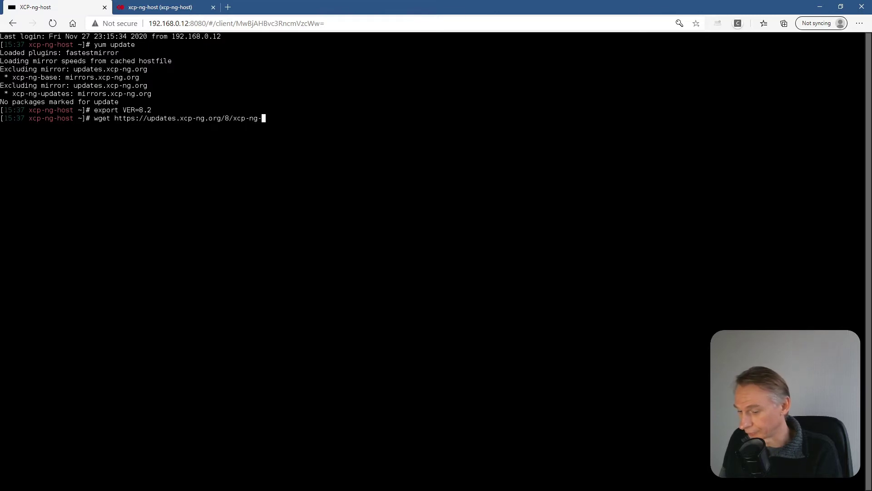
pyautogui.write('$VER')
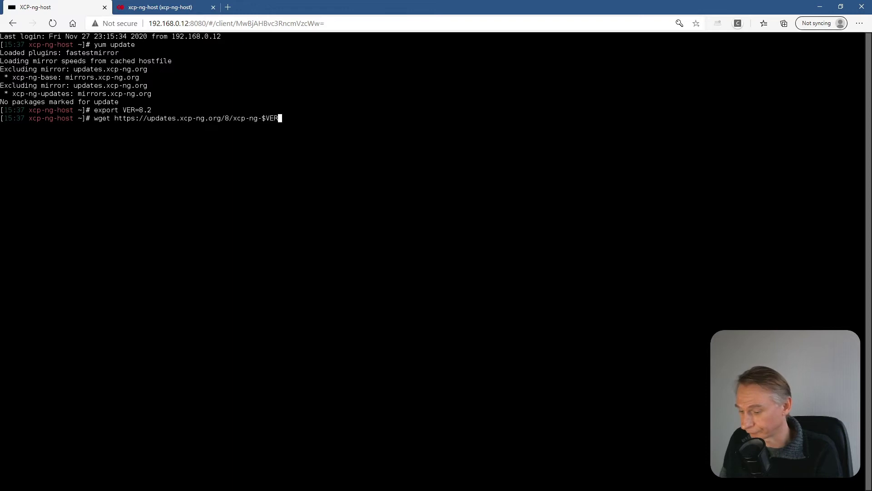
pyautogui.write('.repo')
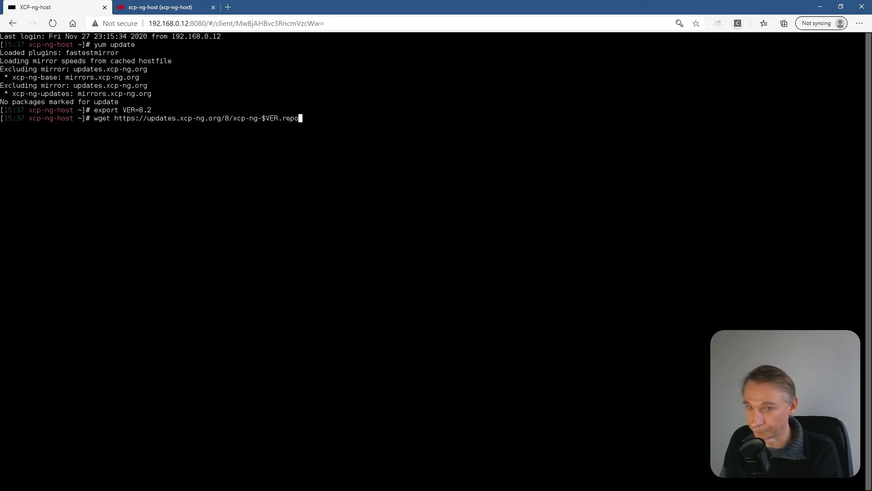
pyautogui.write(' -')
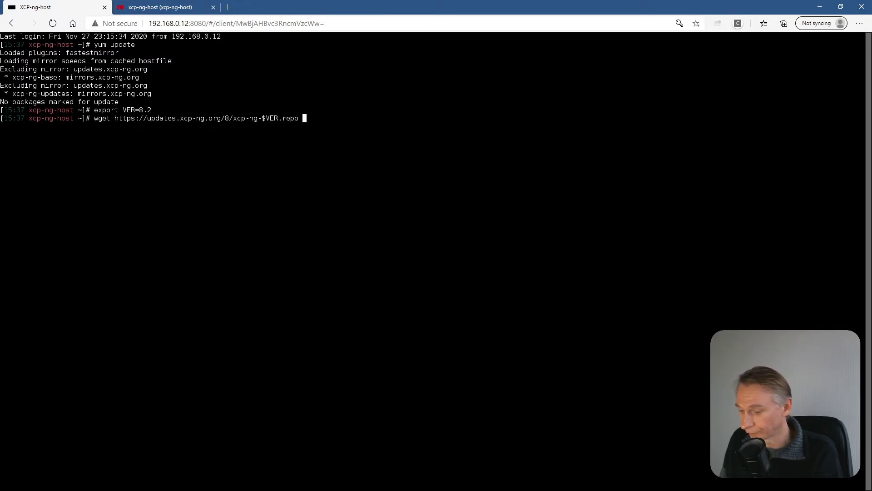
pyautogui.write('O')
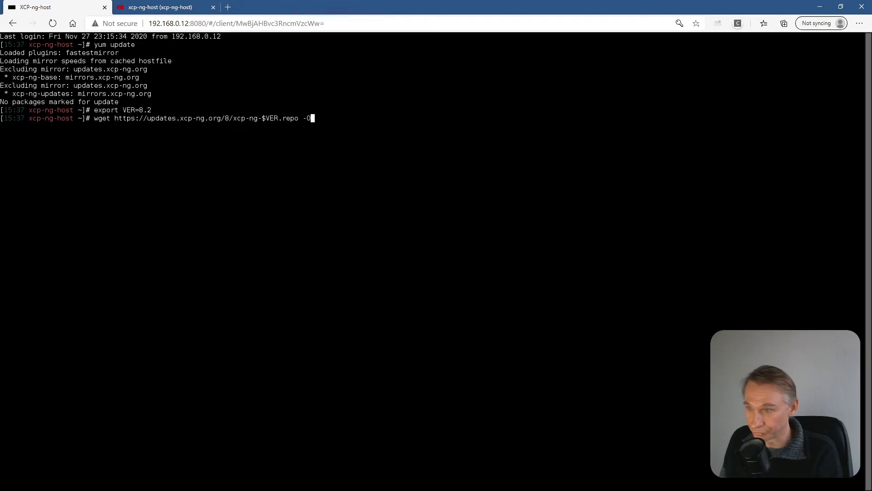
pyautogui.write(' xcp-ng')
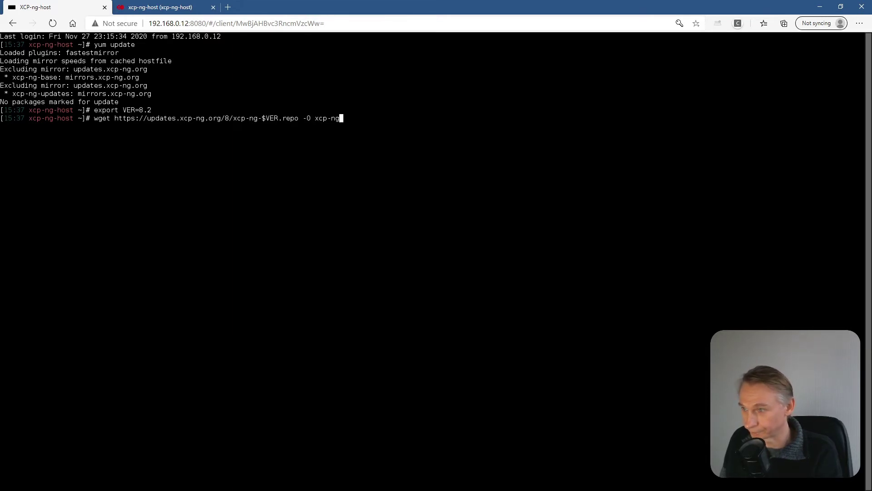
pyautogui.write('-')
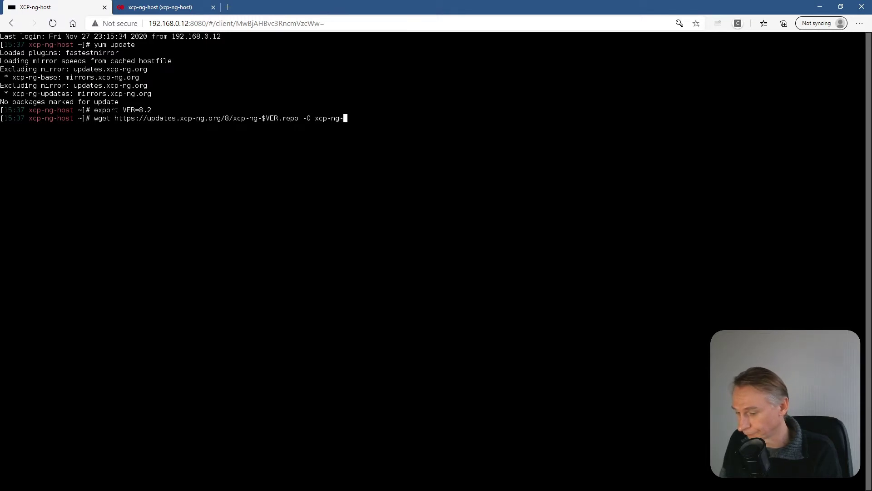
pyautogui.write('$')
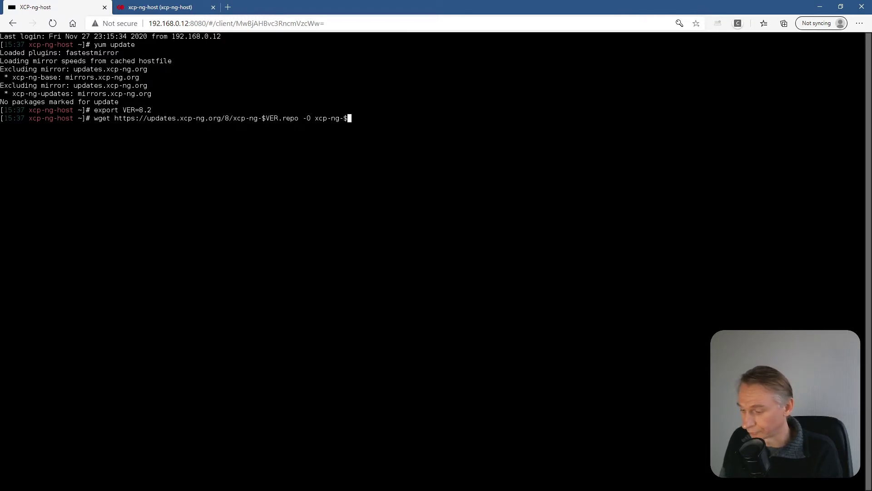
pyautogui.write('VER')
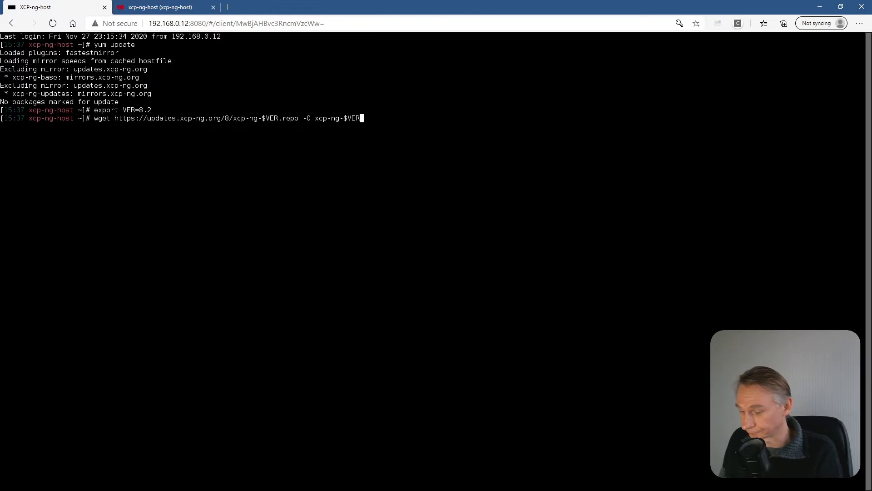
pyautogui.write('.repo')
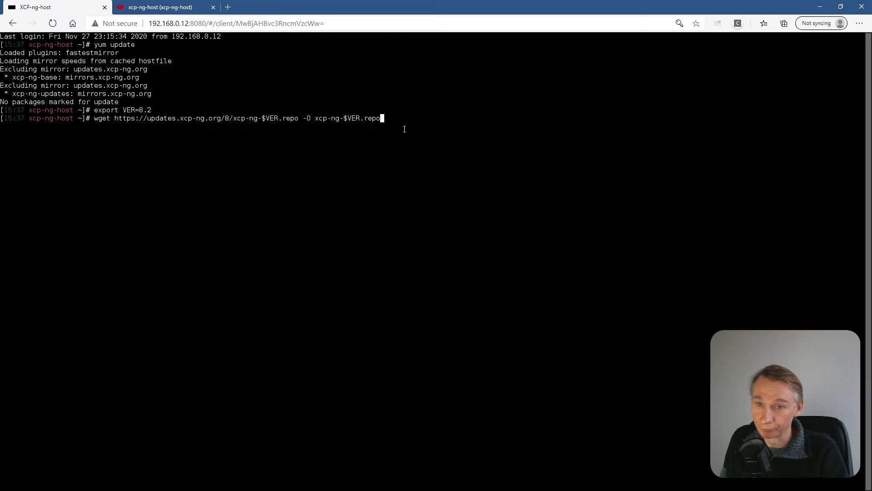
pyautogui.press('Return')
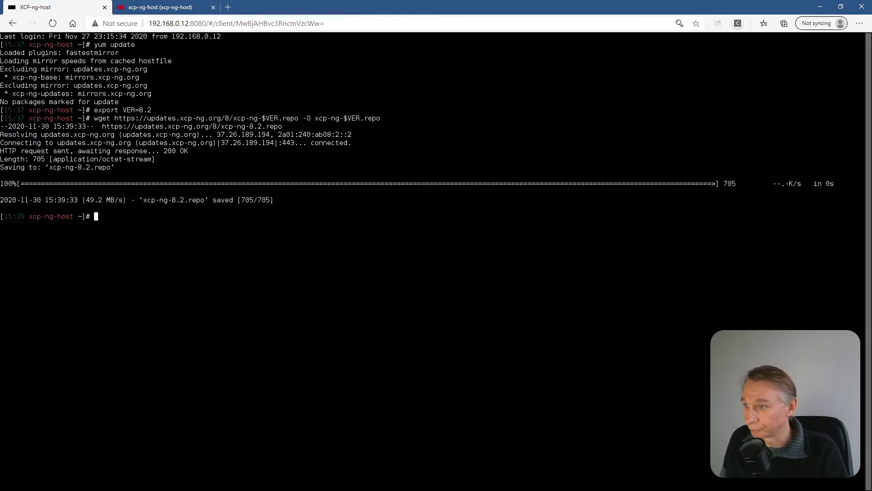
pyautogui.press('Up')
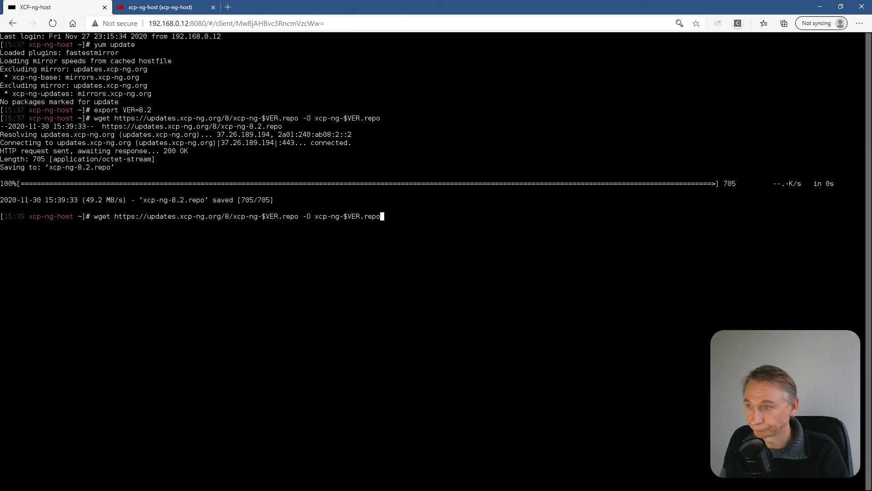
pyautogui.press('BackSpace')
pyautogui.press('BackSpace')
pyautogui.press('BackSpace')
pyautogui.press('BackSpace')
pyautogui.press('BackSpace')
pyautogui.press('BackSpace')
pyautogui.press('BackSpace')
pyautogui.press('BackSpace')
pyautogui.press('BackSpace')
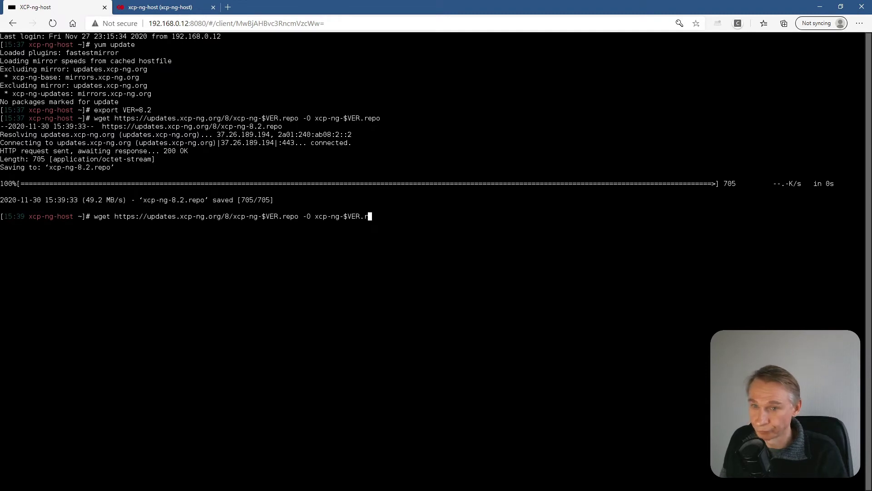
pyautogui.press('BackSpace')
pyautogui.press('BackSpace')
pyautogui.press('BackSpace')
pyautogui.press('BackSpace')
pyautogui.press('BackSpace')
pyautogui.press('BackSpace')
pyautogui.press('BackSpace')
pyautogui.press('BackSpace')
pyautogui.press('BackSpace')
pyautogui.press('BackSpace')
pyautogui.press('BackSpace')
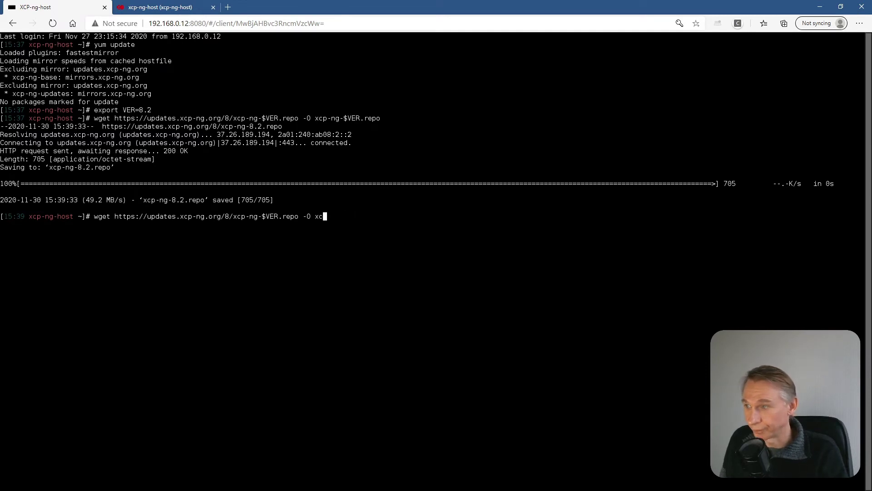
pyautogui.press('BackSpace')
pyautogui.press('BackSpace')
pyautogui.press('BackSpace')
pyautogui.press('BackSpace')
pyautogui.press('BackSpace')
pyautogui.press('BackSpace')
pyautogui.press('BackSpace')
pyautogui.press('BackSpace')
pyautogui.press('BackSpace')
pyautogui.press('BackSpace')
pyautogui.press('BackSpace')
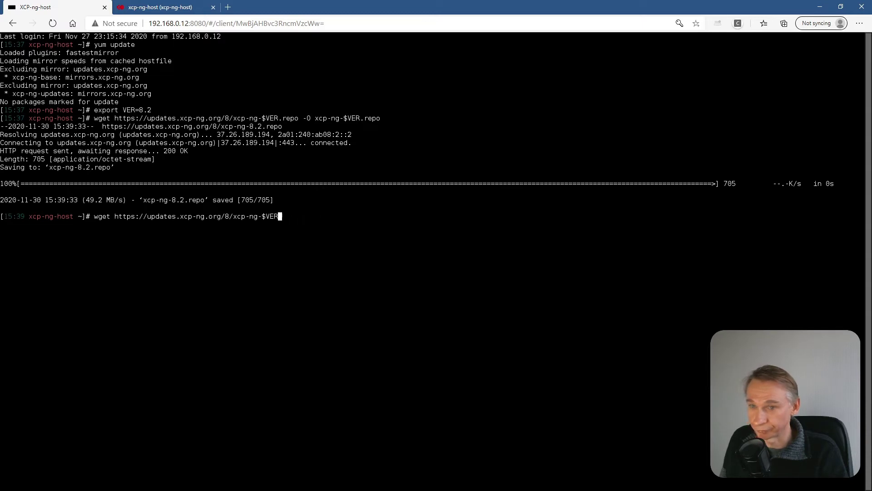
pyautogui.press('BackSpace')
pyautogui.press('BackSpace')
pyautogui.press('BackSpace')
pyautogui.press('BackSpace')
pyautogui.press('BackSpace')
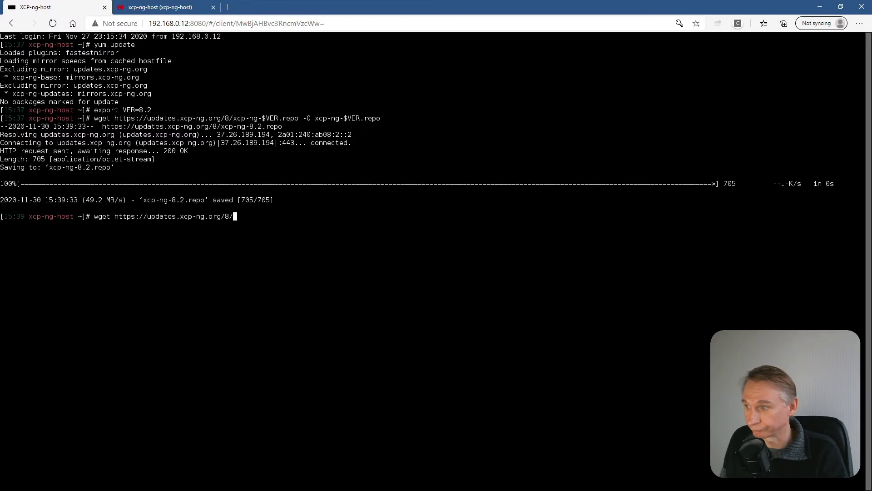
pyautogui.write('SHA')
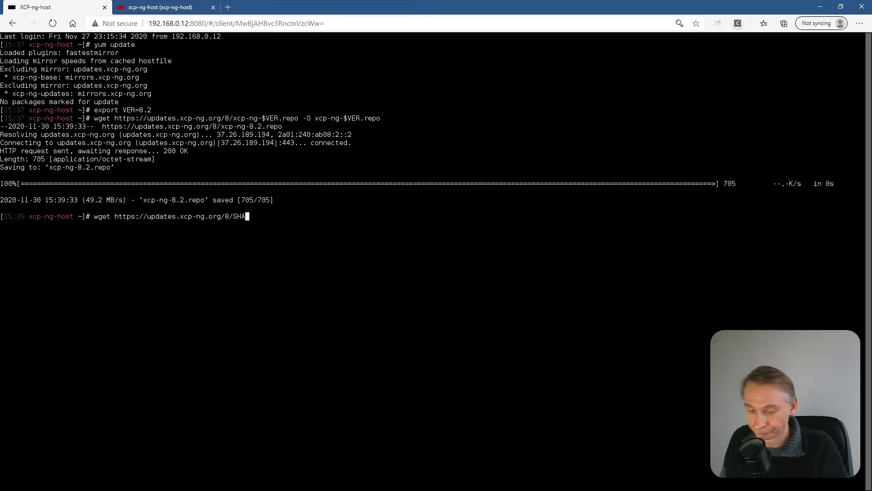
pyautogui.write('256')
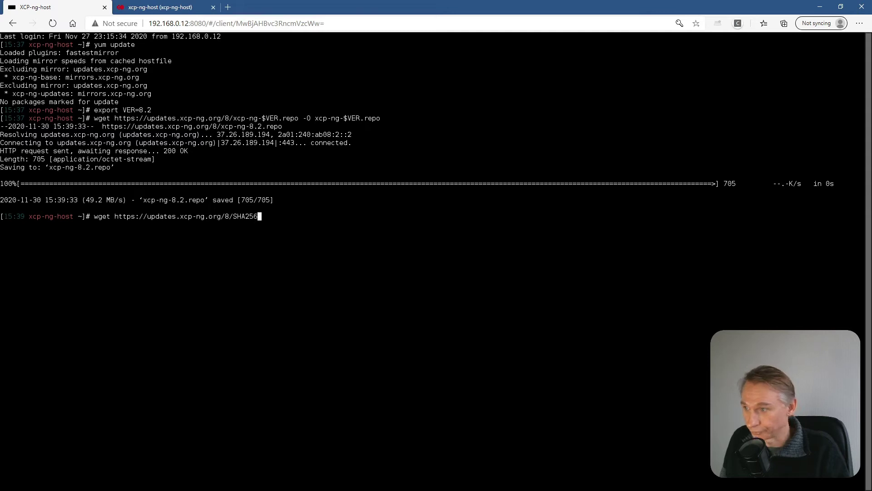
pyautogui.write('SU')
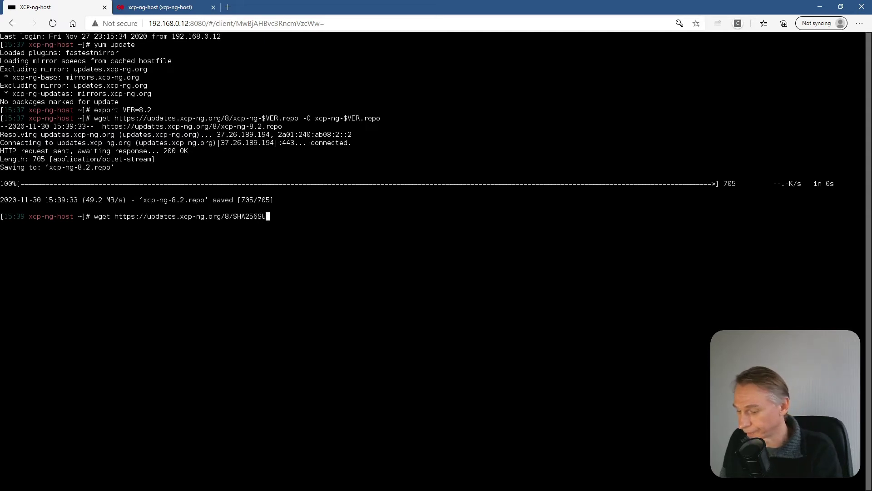
pyautogui.write('MS')
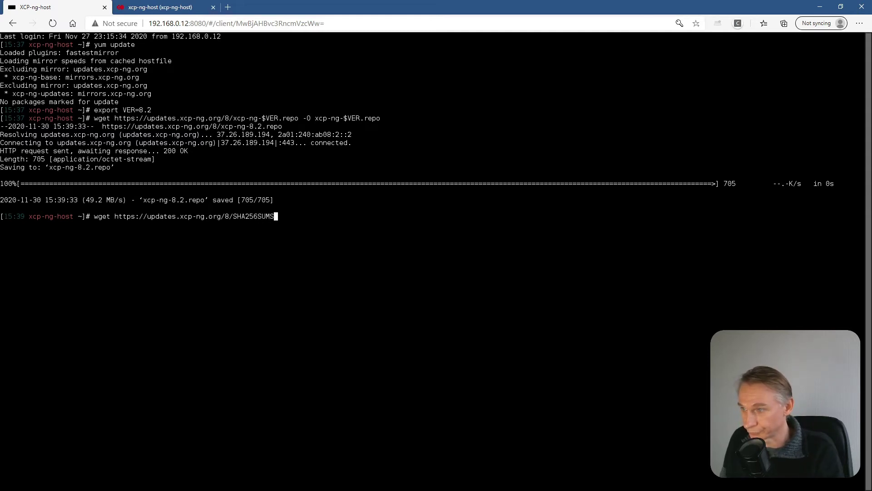
pyautogui.write(' -')
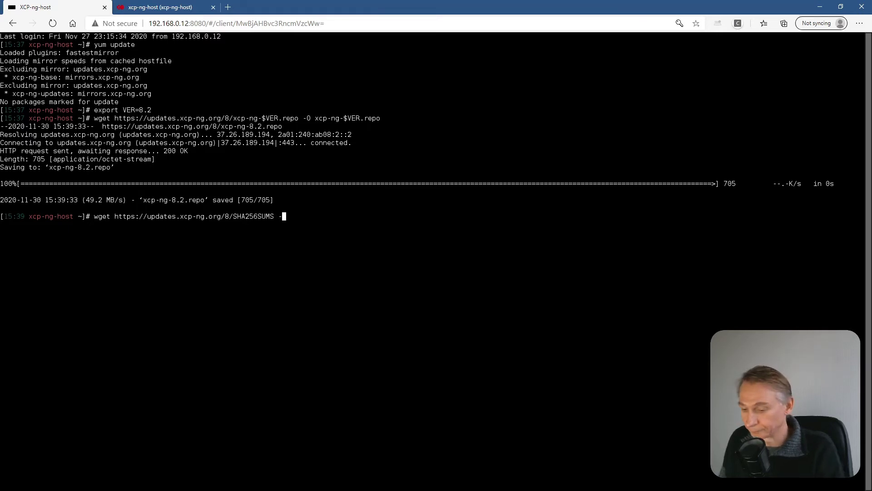
pyautogui.write('O')
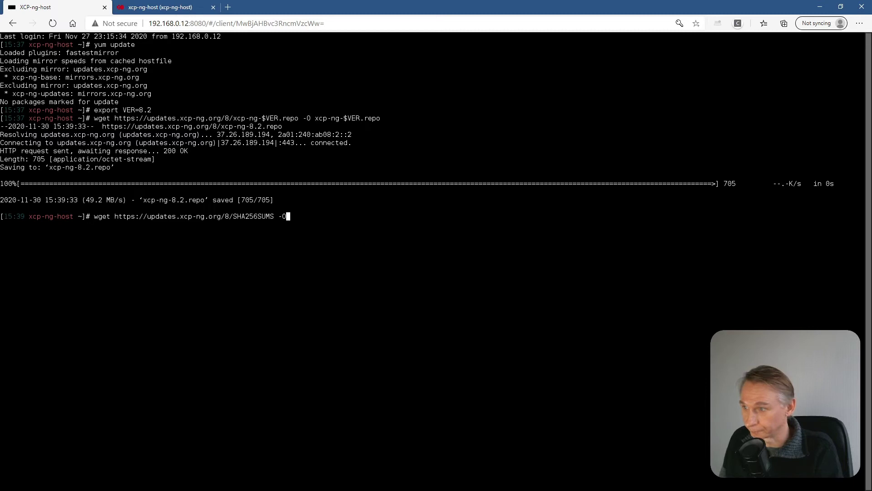
pyautogui.write(' SHA')
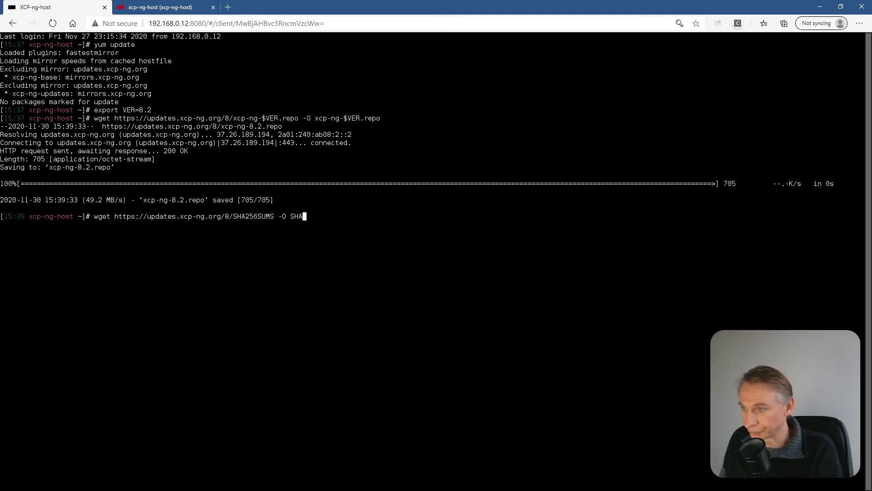
pyautogui.write('256')
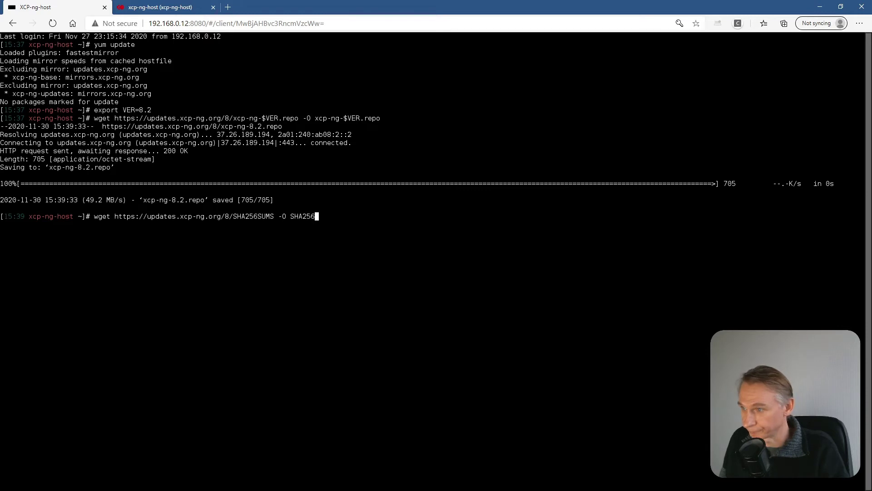
pyautogui.write('SUMS')
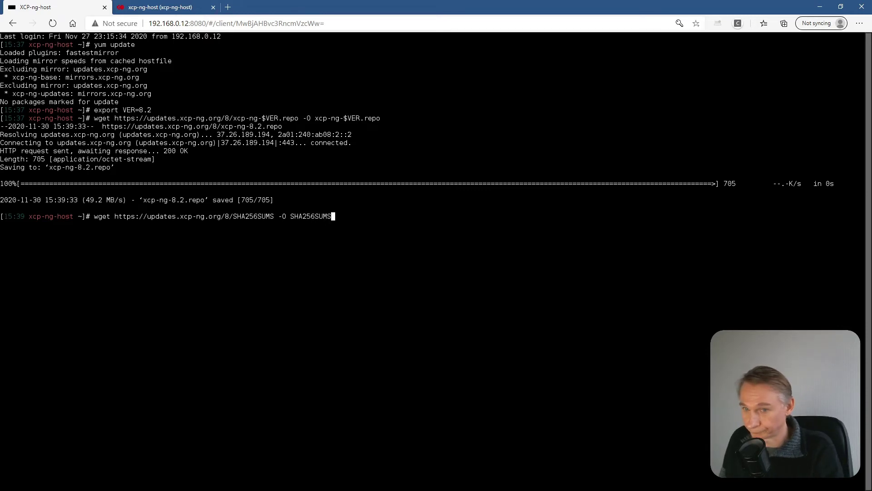
pyautogui.press('Return')
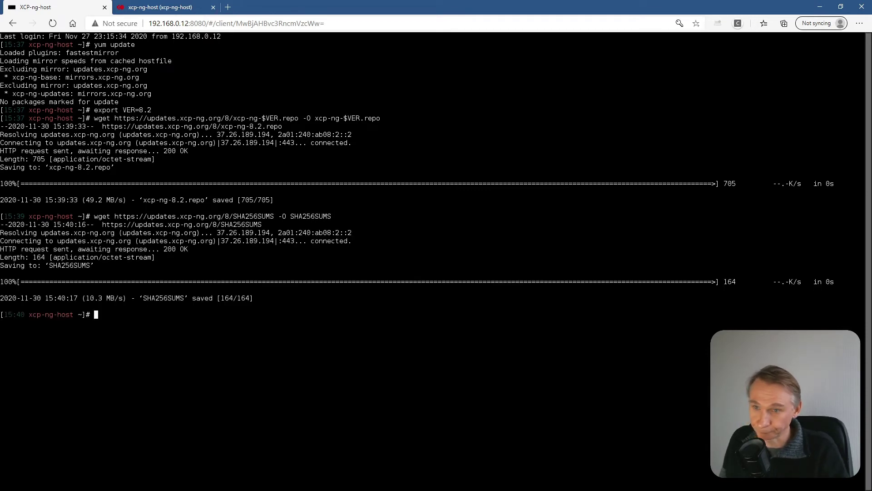
pyautogui.press('Up')
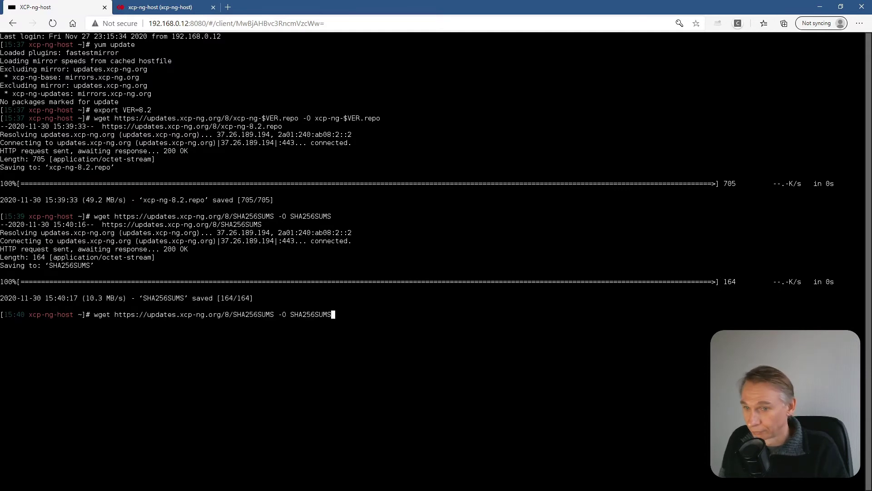
pyautogui.press('Left')
pyautogui.press('Left')
pyautogui.press('Left')
pyautogui.press('Left')
pyautogui.press('Left')
pyautogui.press('Left')
pyautogui.press('Left')
pyautogui.press('Left')
pyautogui.press('Left')
pyautogui.press('Left')
pyautogui.press('Left')
pyautogui.press('Left')
pyautogui.press('Left')
pyautogui.press('Left')
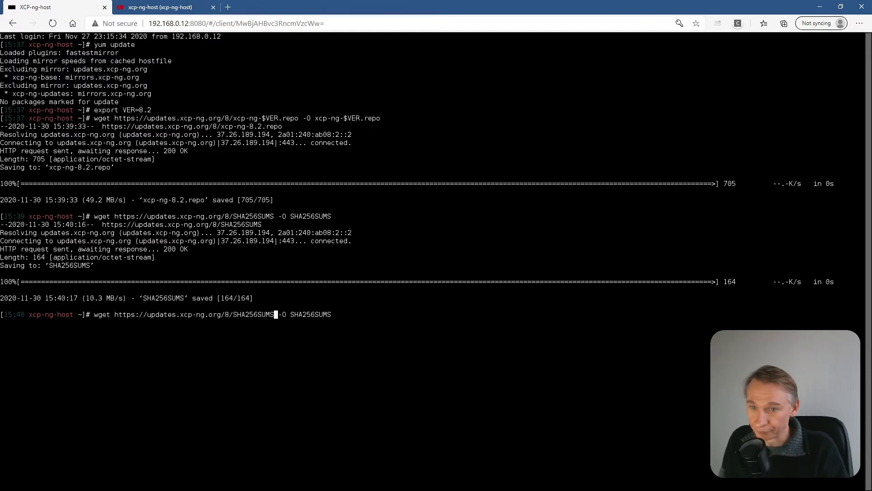
pyautogui.write('.')
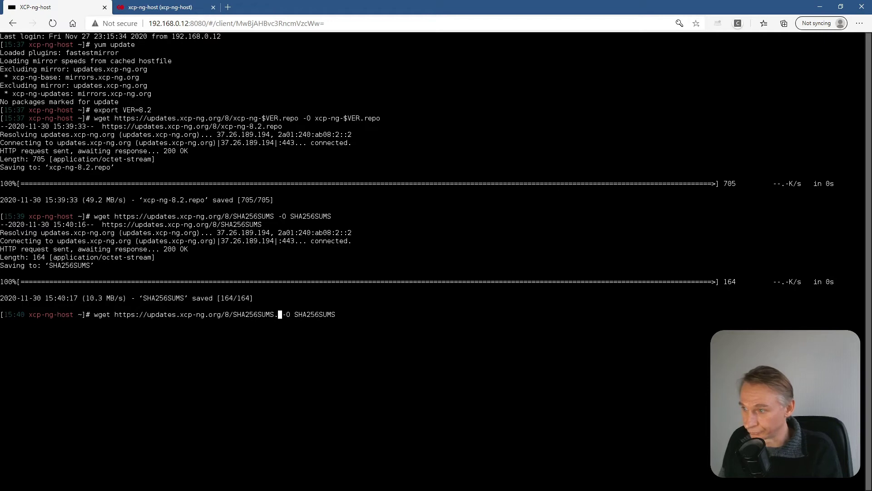
pyautogui.write('asc')
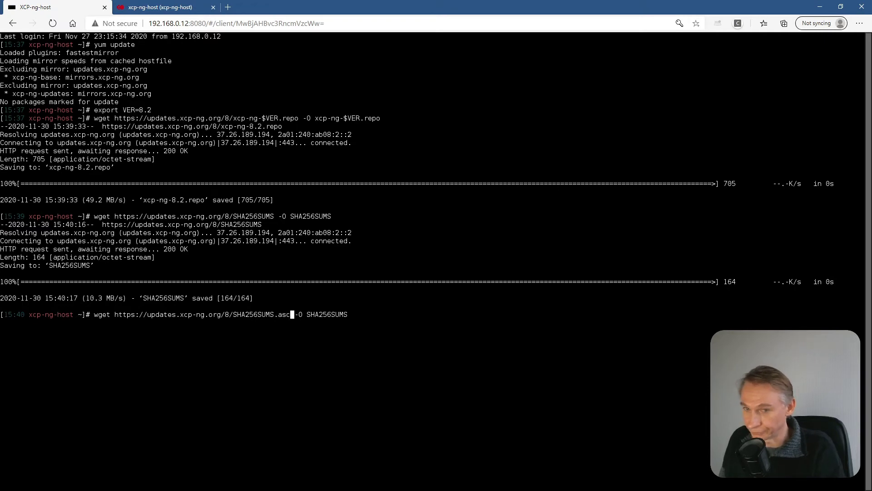
pyautogui.press('Right')
pyautogui.press('Right')
pyautogui.press('Right')
pyautogui.press('Right')
pyautogui.press('Right')
pyautogui.press('Right')
pyautogui.press('Right')
pyautogui.press('Right')
pyautogui.press('Right')
pyautogui.press('Right')
pyautogui.press('Right')
pyautogui.press('Right')
pyautogui.press('Right')
pyautogui.press('Right')
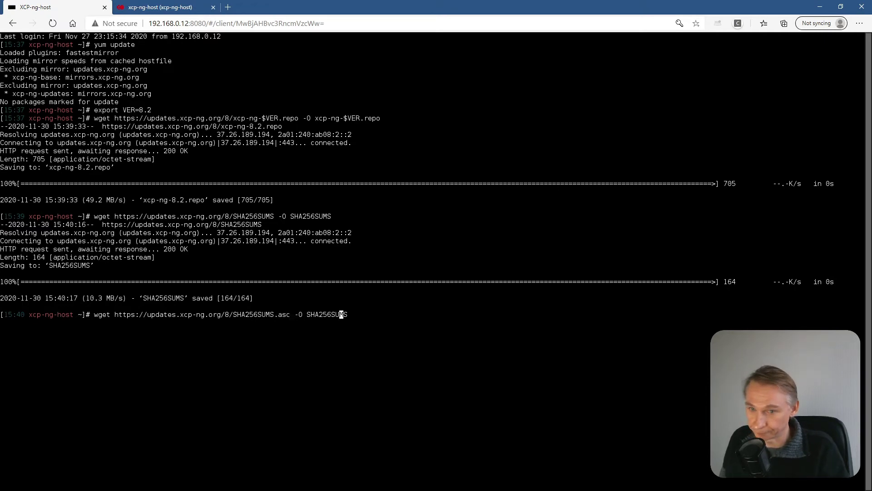
pyautogui.write('.asc')
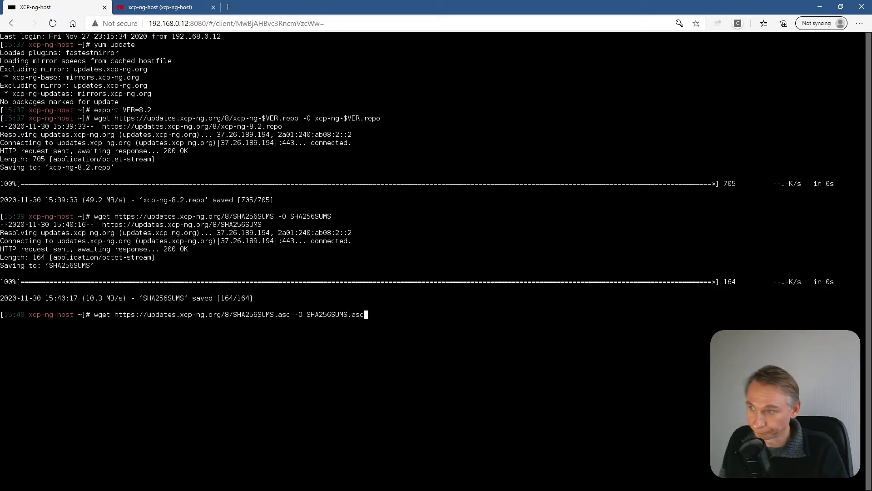
pyautogui.press('Return')
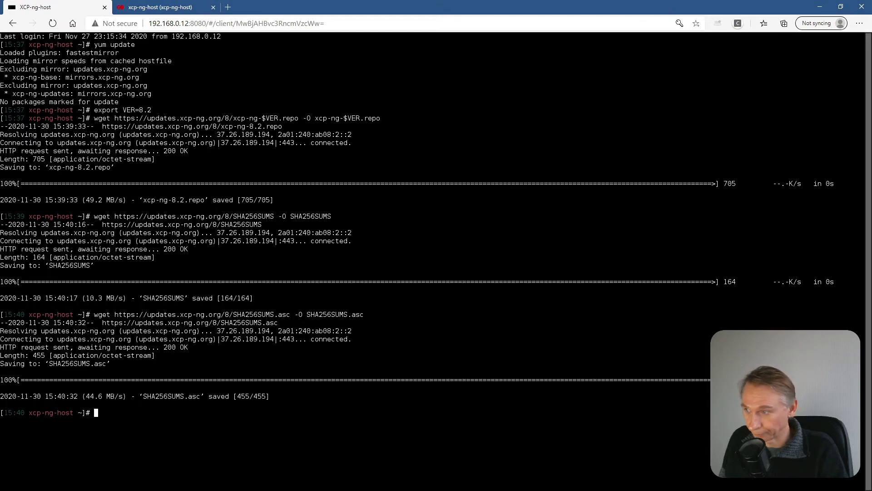
# - List the downloaded files in the home directory with "ls -al", clear the terminal and list them again with "ls"
pyautogui.write('ls -al')
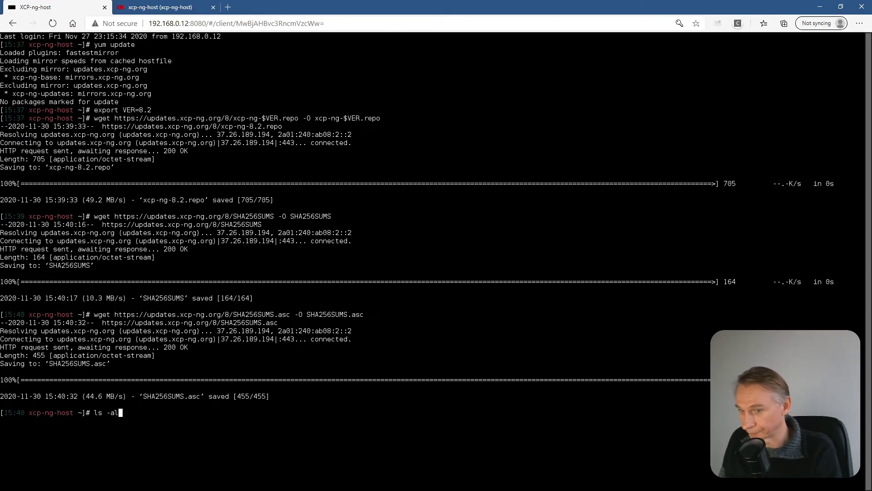
pyautogui.press('Return')
pyautogui.write('ls')
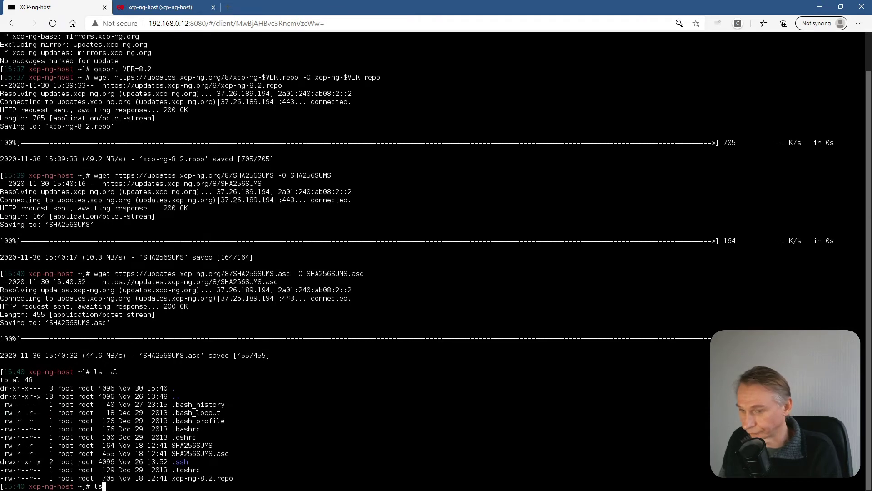
pyautogui.press('Return')
pyautogui.write('clear')
pyautogui.press('Return')
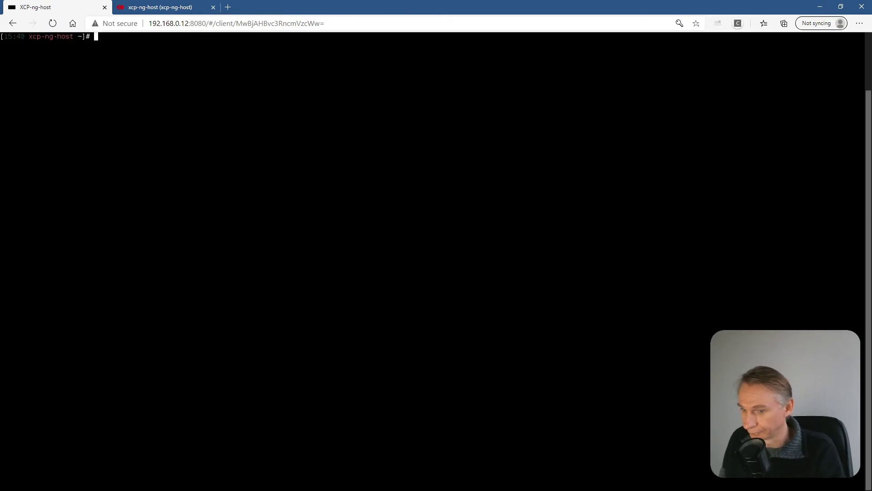
pyautogui.write('ls')
pyautogui.press('Return')
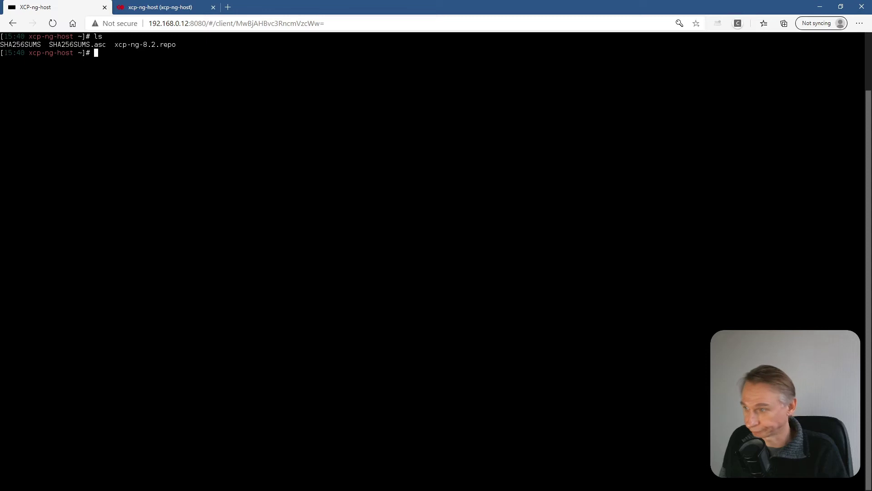
# - Copy xcp-ng-8.2.repo to /etc/yum.repos.d/xcp-ng.repo with cp, accepting the overwrite of the existing file
pyautogui.write('cp ')
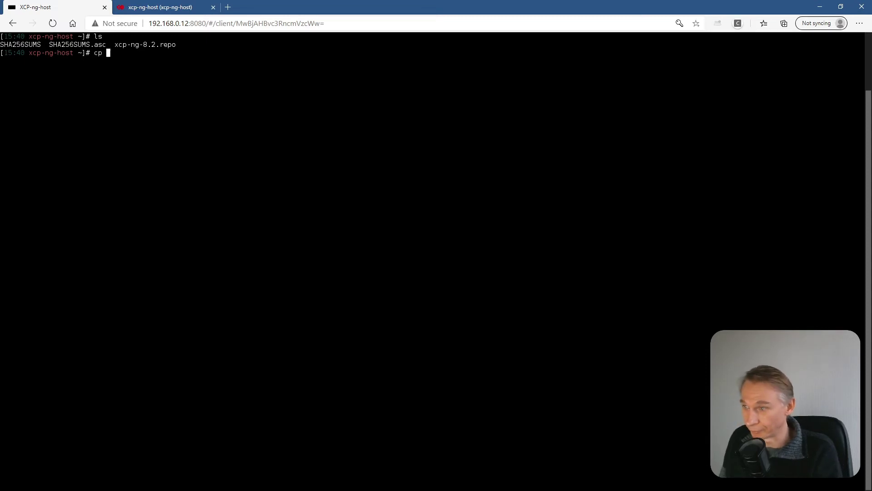
pyautogui.write('xcp')
pyautogui.press('Tab')
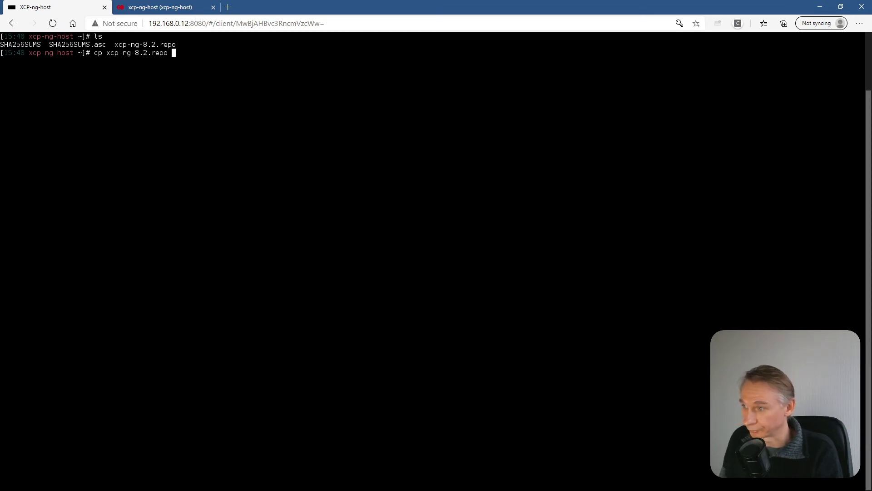
pyautogui.write('/etc')
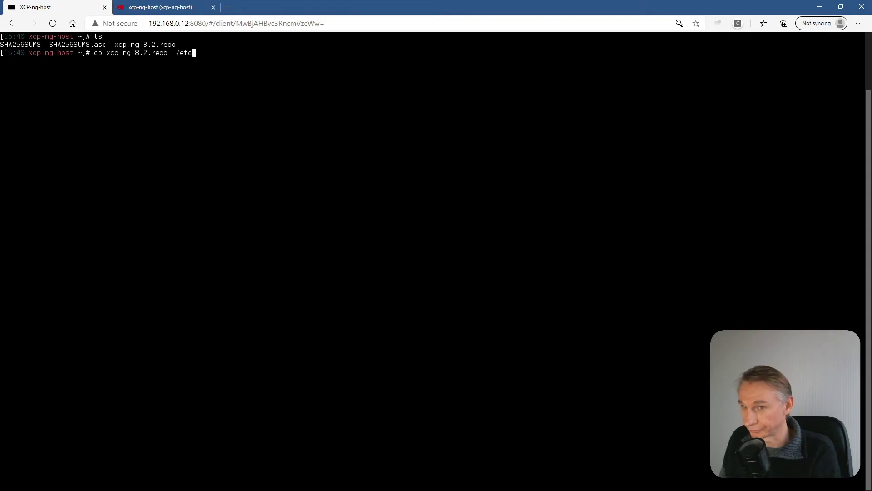
pyautogui.write('/')
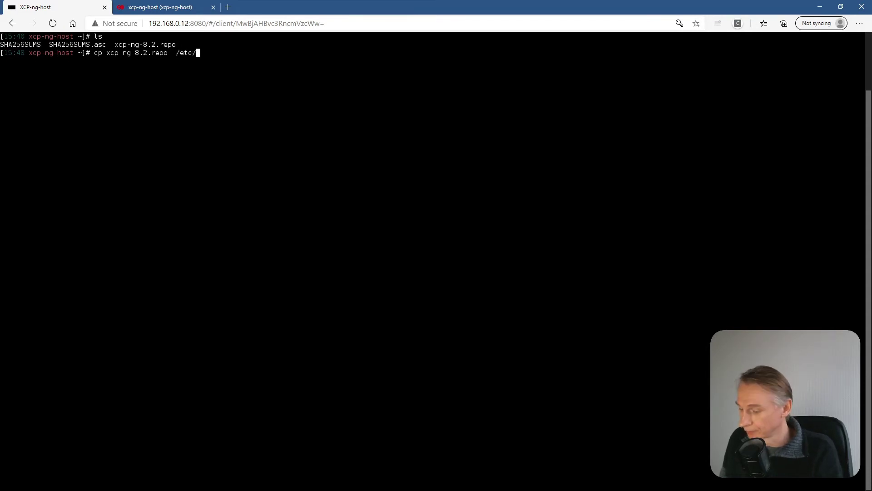
pyautogui.write('yum')
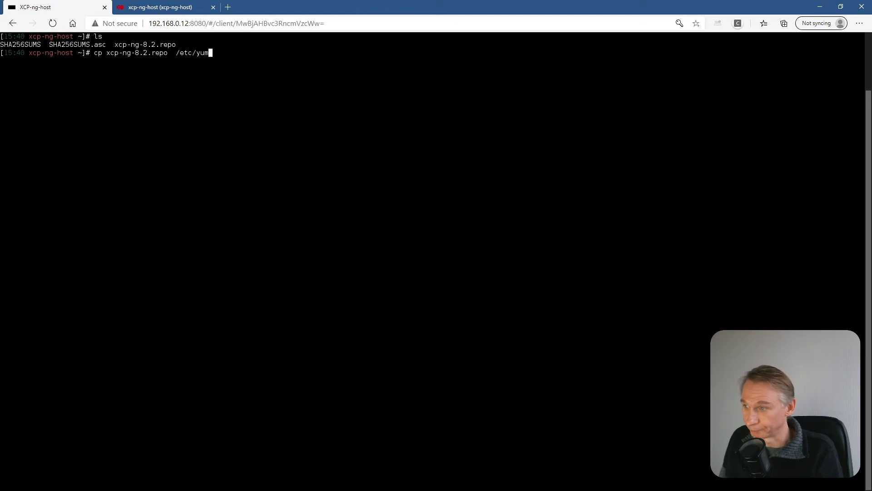
pyautogui.write('.repos')
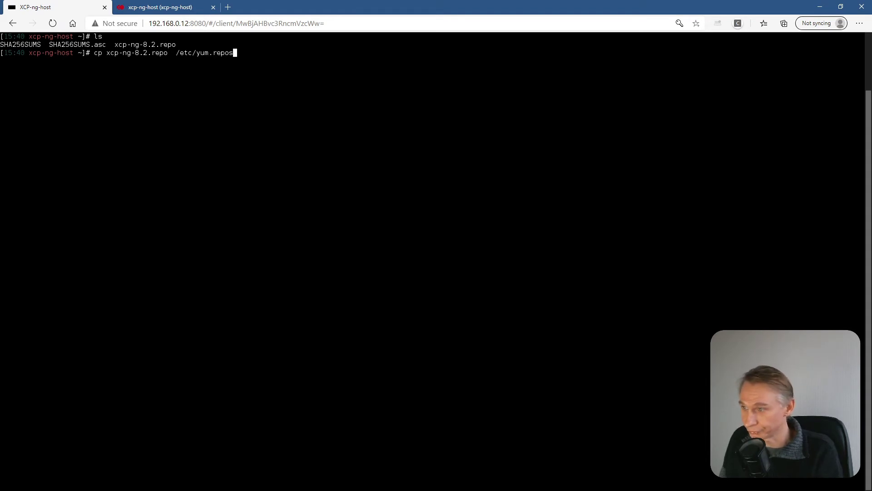
pyautogui.write('.d')
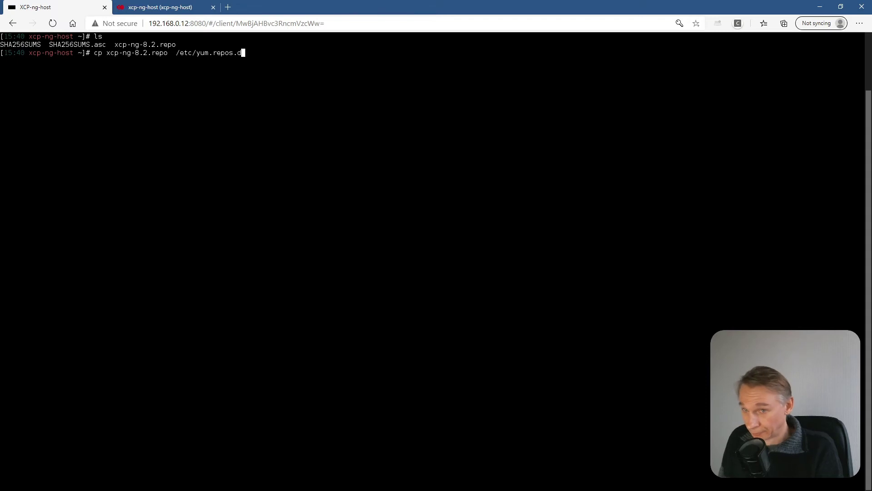
pyautogui.write('/')
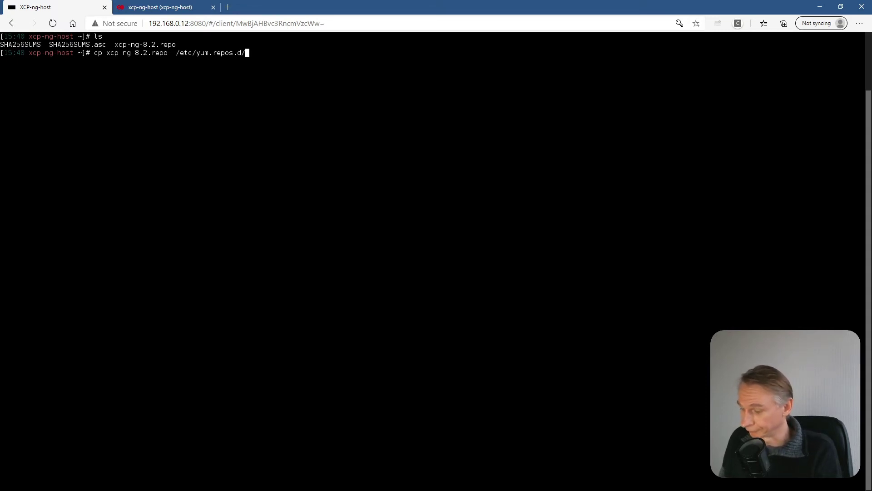
pyautogui.write('xcp')
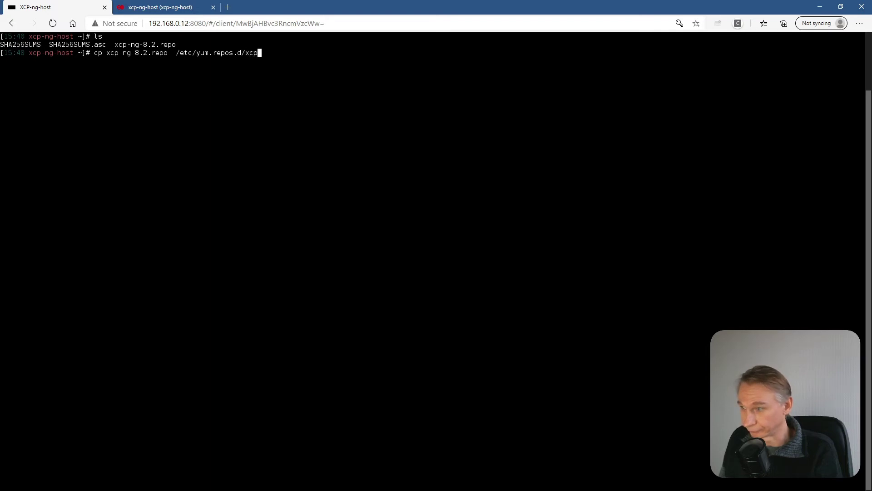
pyautogui.write('-ng')
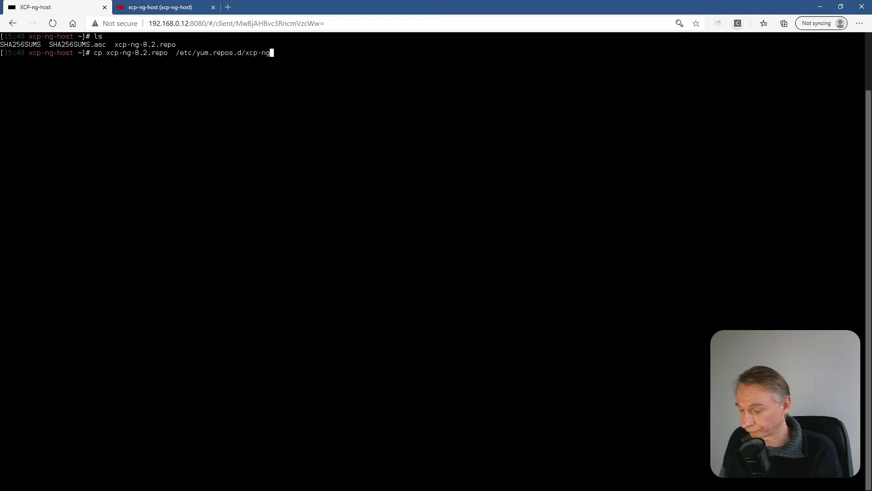
pyautogui.write('.repo')
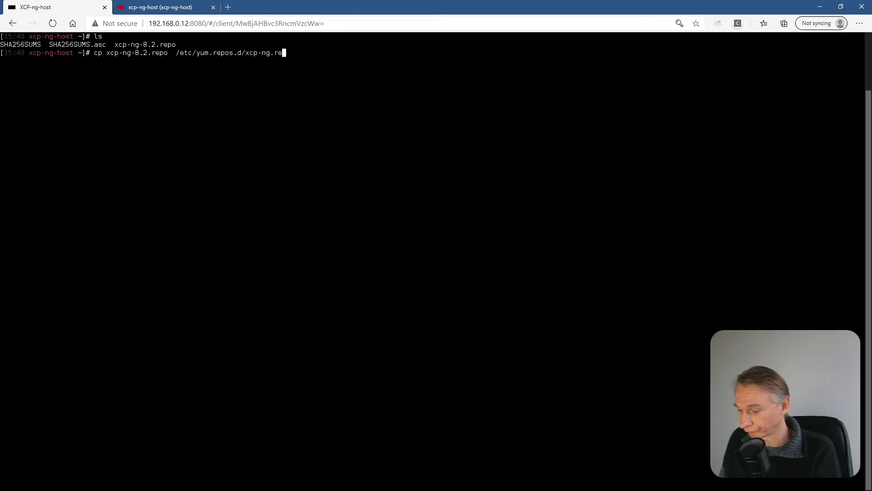
pyautogui.press('Return')
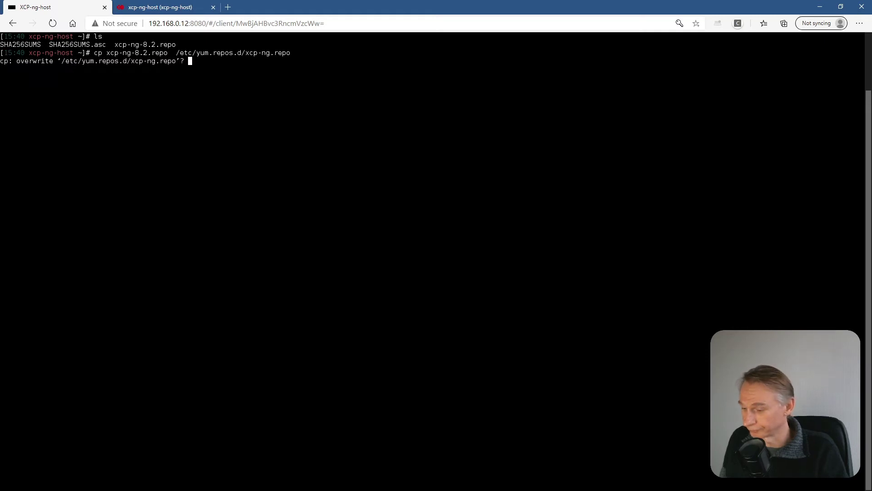
pyautogui.write('y')
pyautogui.press('Return')
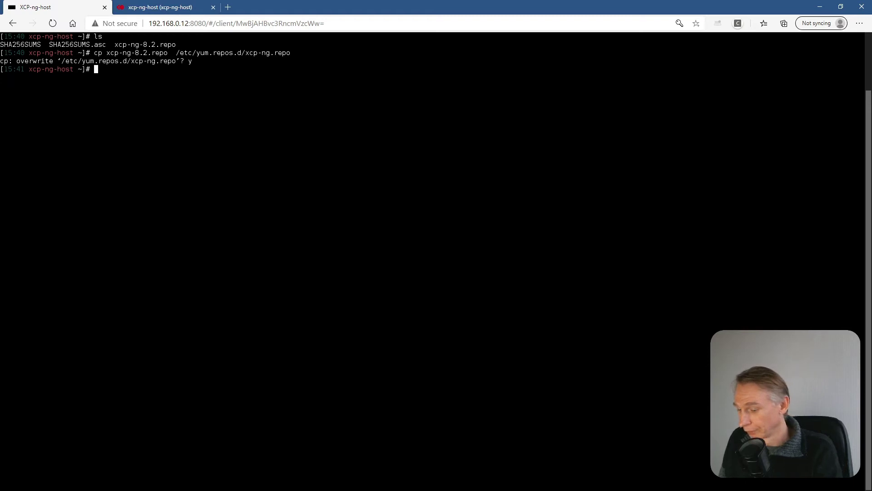
# - Clear the cached repository metadata by running "yum clean metadata"
pyautogui.write('yum')
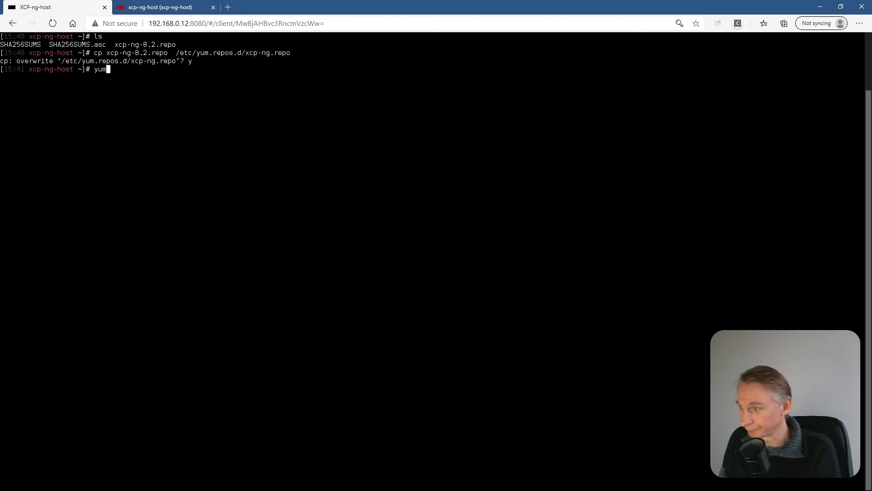
pyautogui.write(' clean')
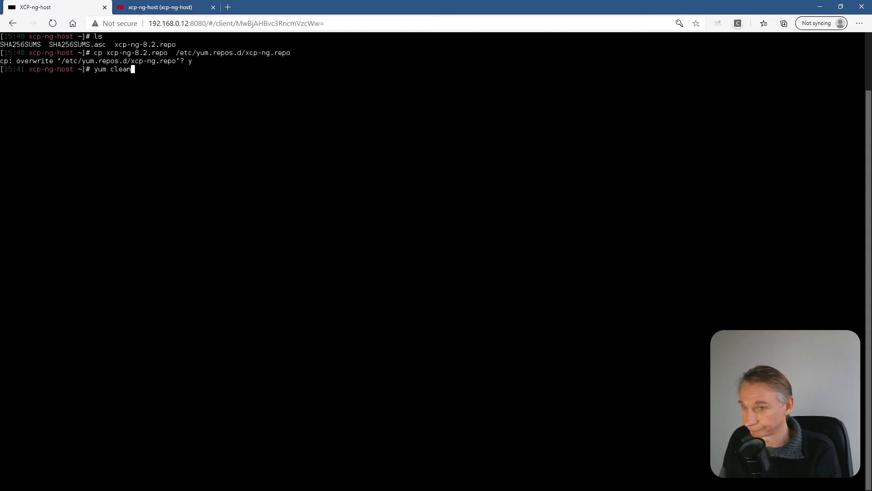
pyautogui.write(' metadata')
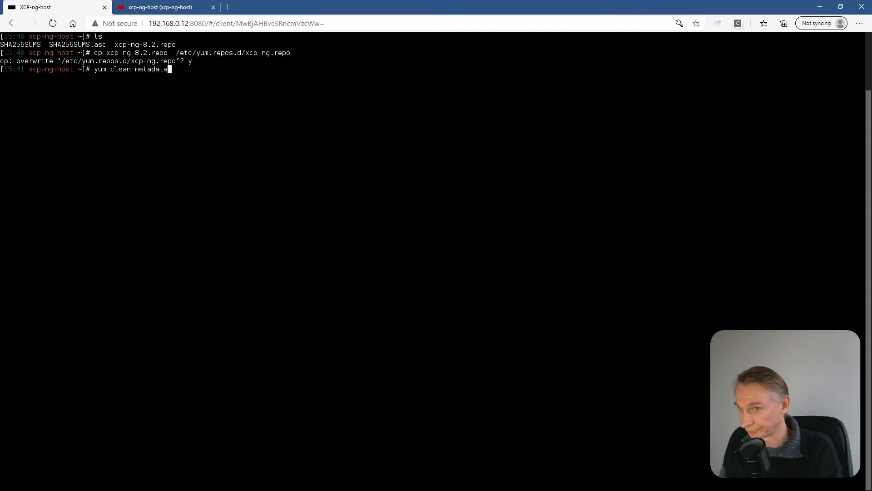
pyautogui.press('BackSpace')
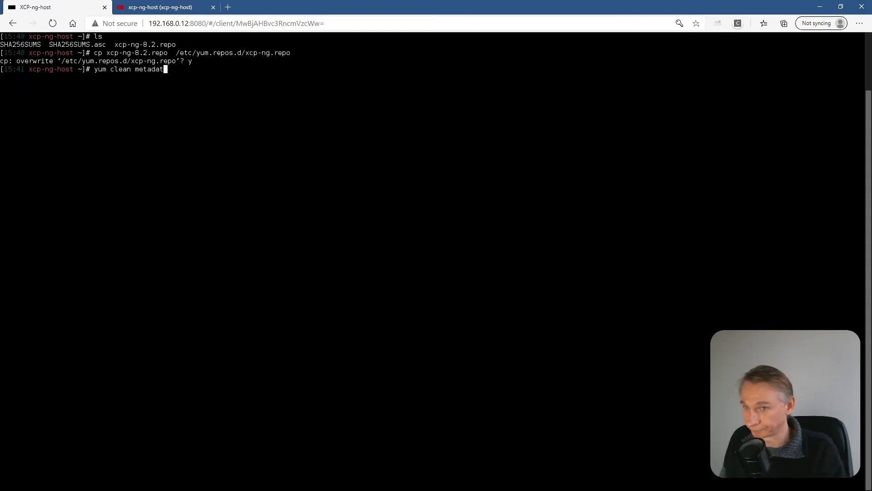
pyautogui.write('a')
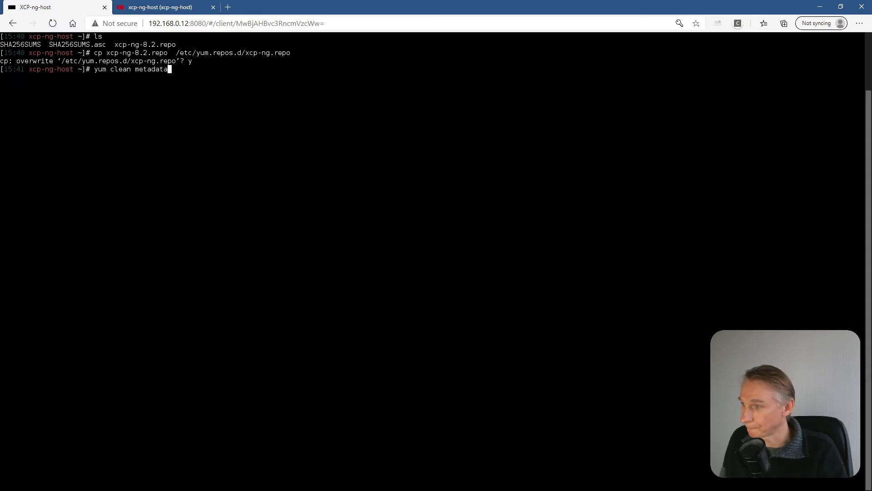
pyautogui.press('Return')
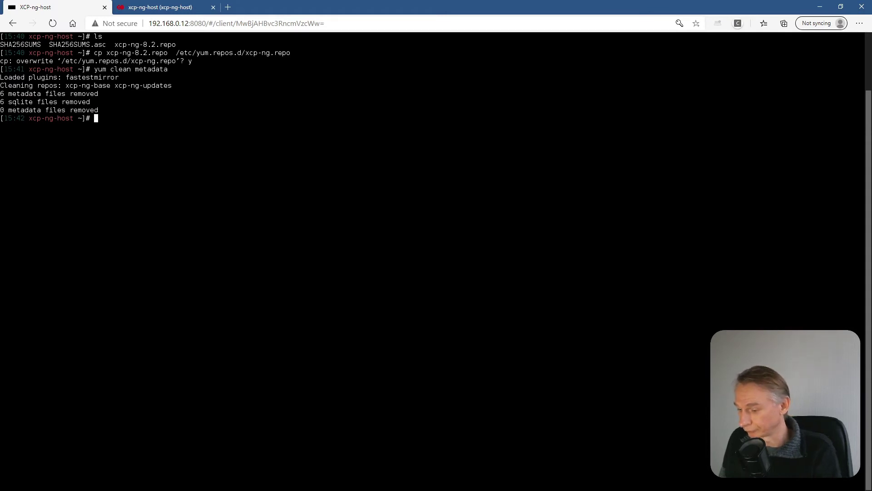
# - Run "yum update" and answer y to download and install all the listed packages
pyautogui.write('yum up')
pyautogui.write('daete')
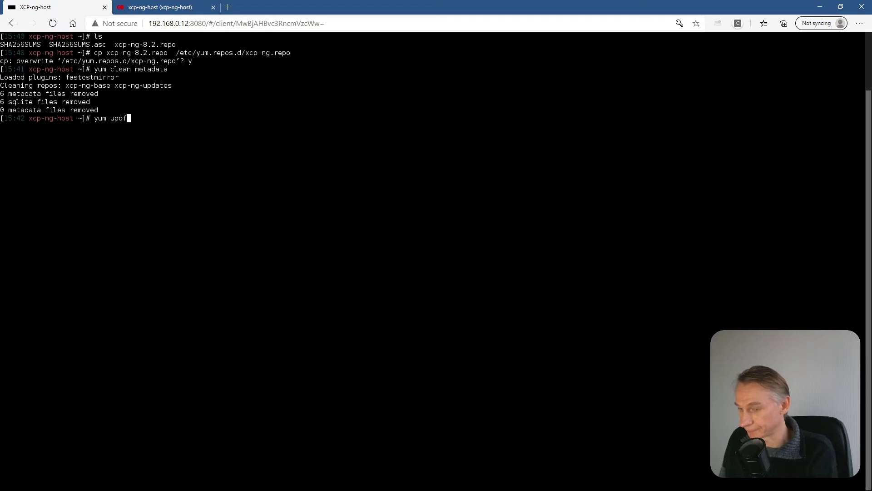
pyautogui.press('BackSpace')
pyautogui.press('BackSpace')
pyautogui.press('BackSpace')
pyautogui.press('BackSpace')
pyautogui.write('ate')
pyautogui.press('Return')
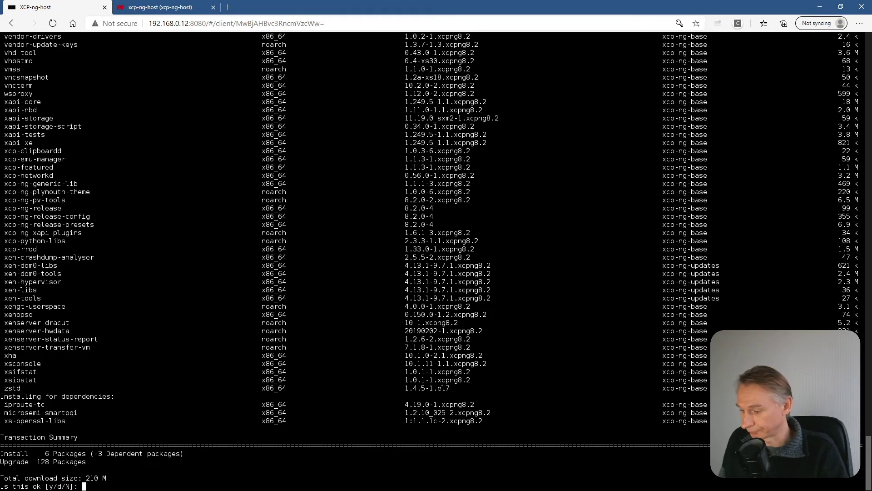
pyautogui.write('y')
pyautogui.press('Return')
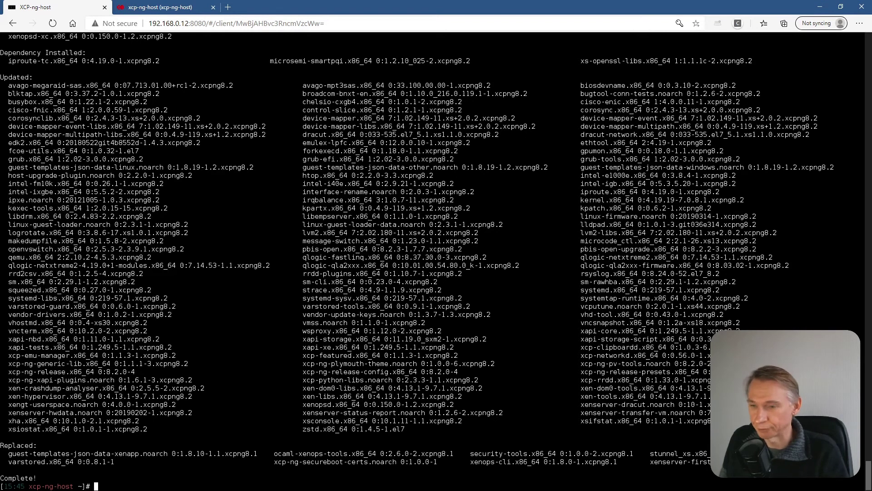
# - Clear the update output from the terminal with "clear"
pyautogui.press('Return')
pyautogui.press('Return')
pyautogui.press('Return')
pyautogui.press('Return')
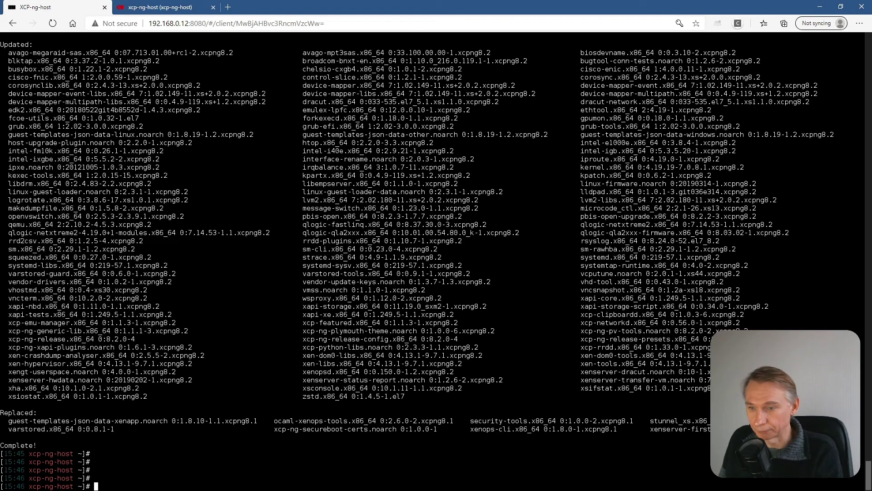
pyautogui.write('clear')
pyautogui.press('Return')
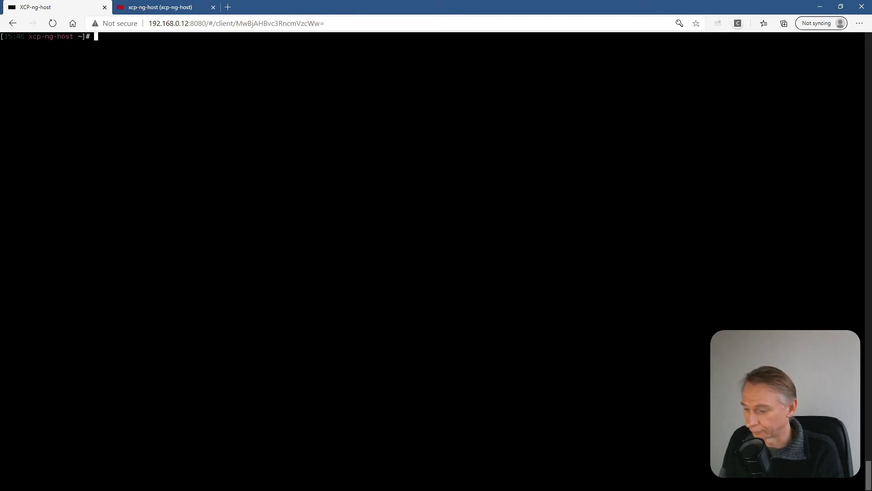
# - Restart the host with "reboot" and reconnect the terminal session once it has been disconnected
pyautogui.write('reboo')
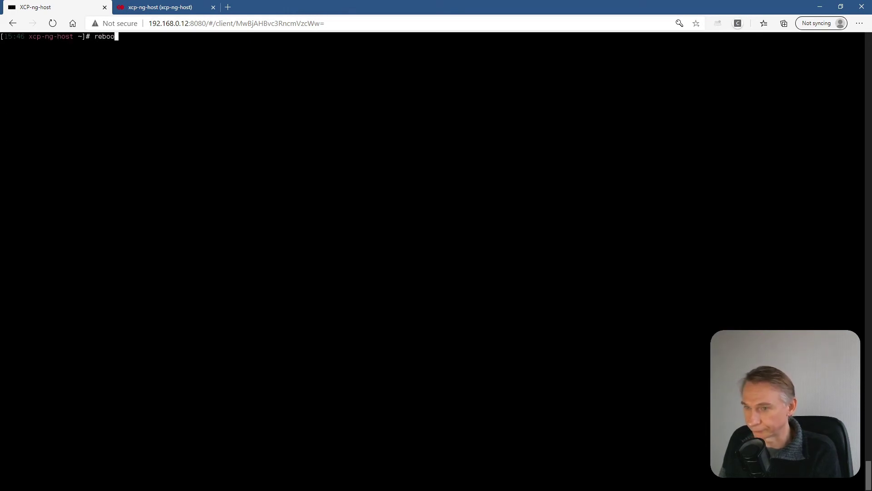
pyautogui.write('t')
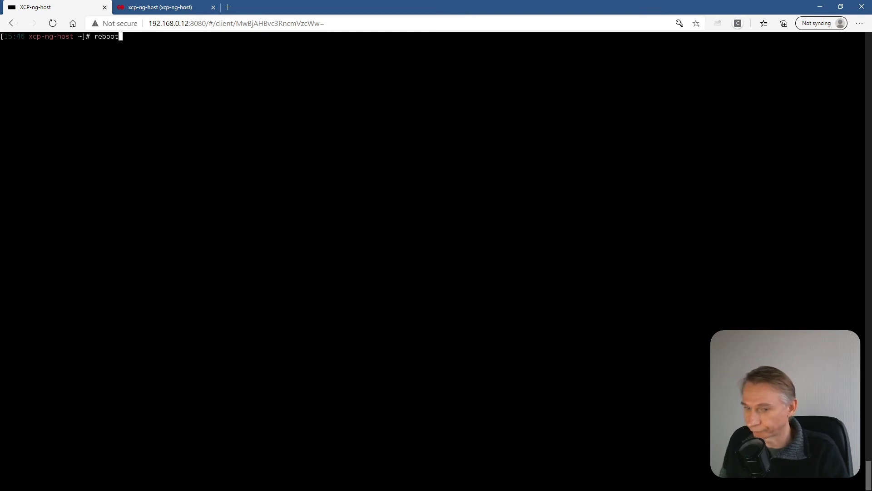
pyautogui.press('Return')
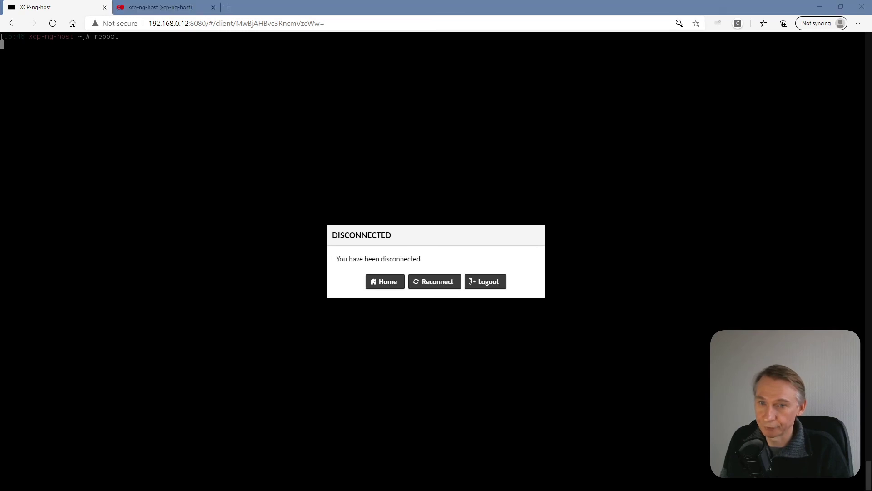
pyautogui.click(434, 282)
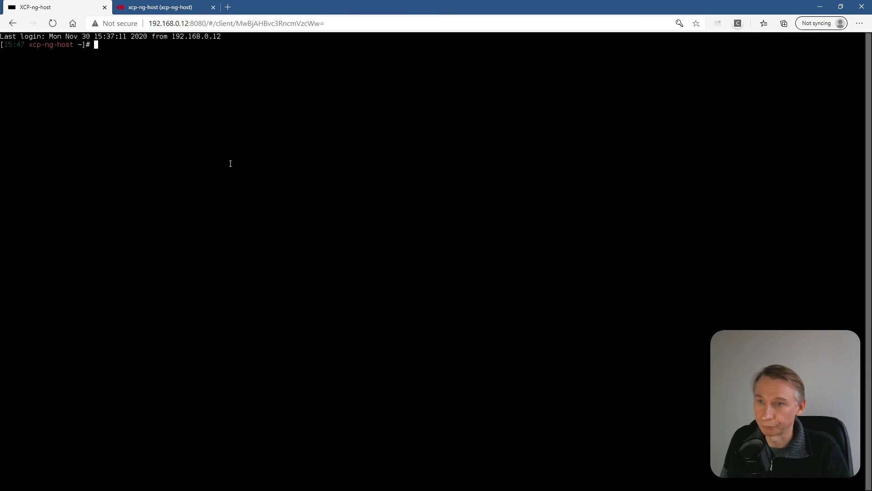
# - Switch to Xen Orchestra, reload the xcp-ng-host General page to check its version, and dismiss the support notice
pyautogui.click(159, 8)
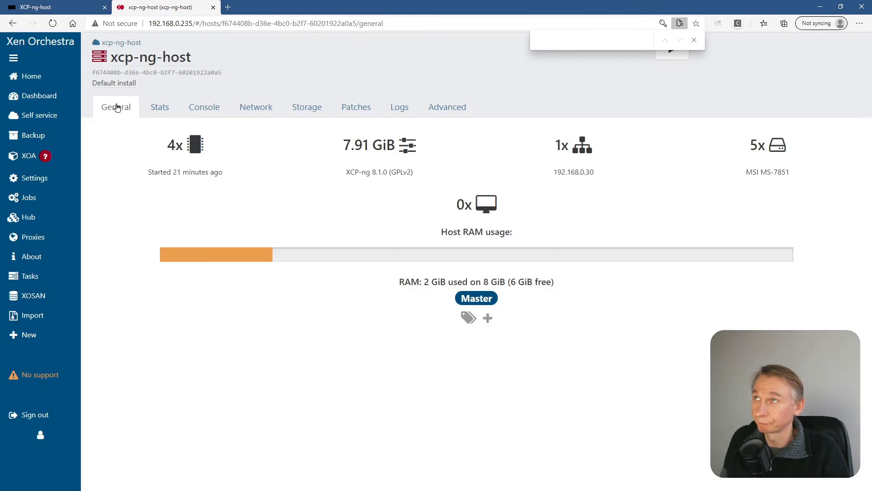
pyautogui.press('F5')
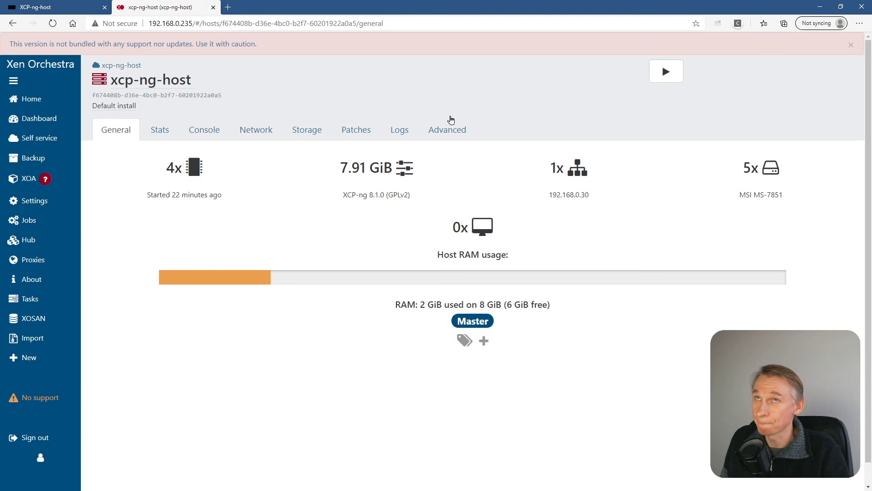
pyautogui.click(851, 45)
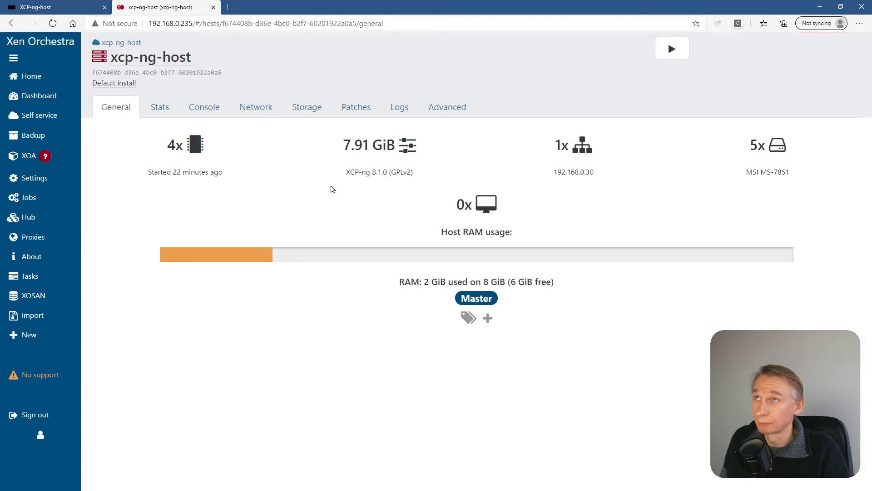
# - Look for the rebooted host in the Home lists of running VMs and hosts
pyautogui.click(23, 76)
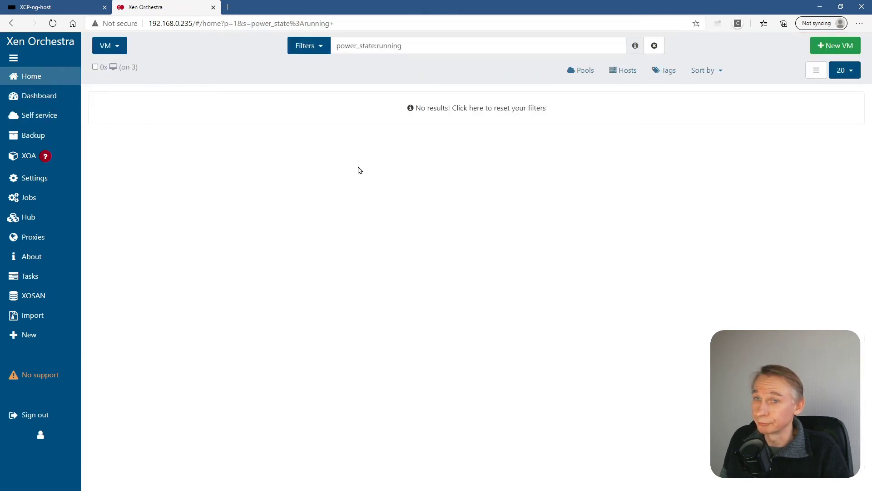
pyautogui.moveTo(37, 76)
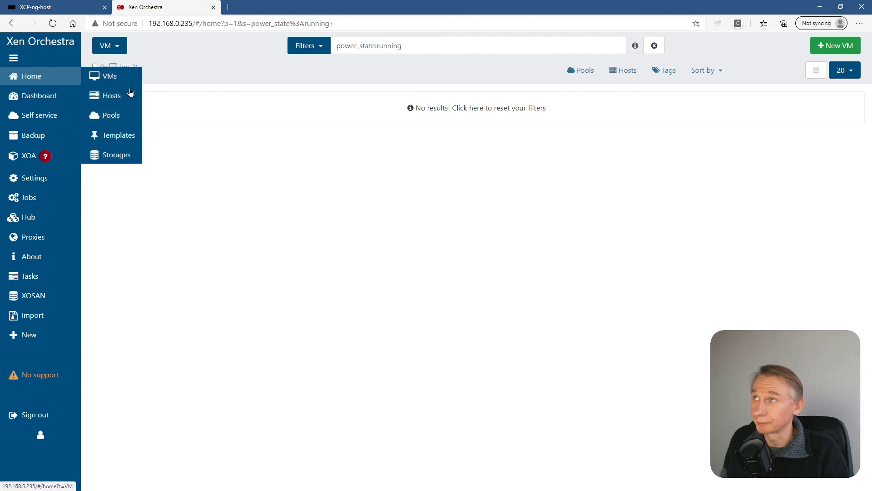
pyautogui.click(111, 95)
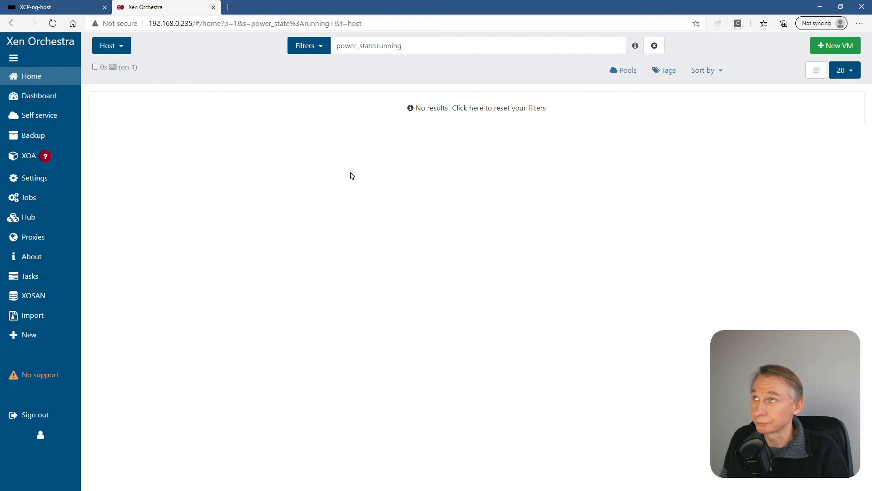
pyautogui.moveTo(51, 78)
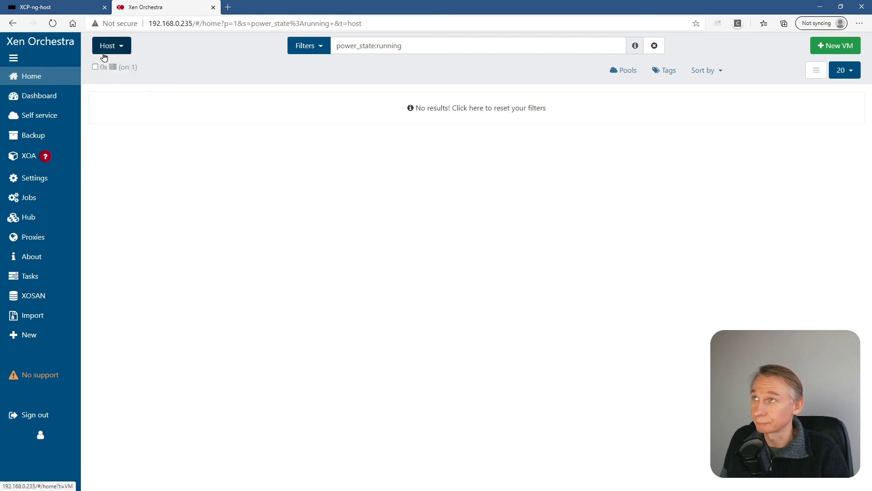
pyautogui.click(46, 95)
pyautogui.click(39, 78)
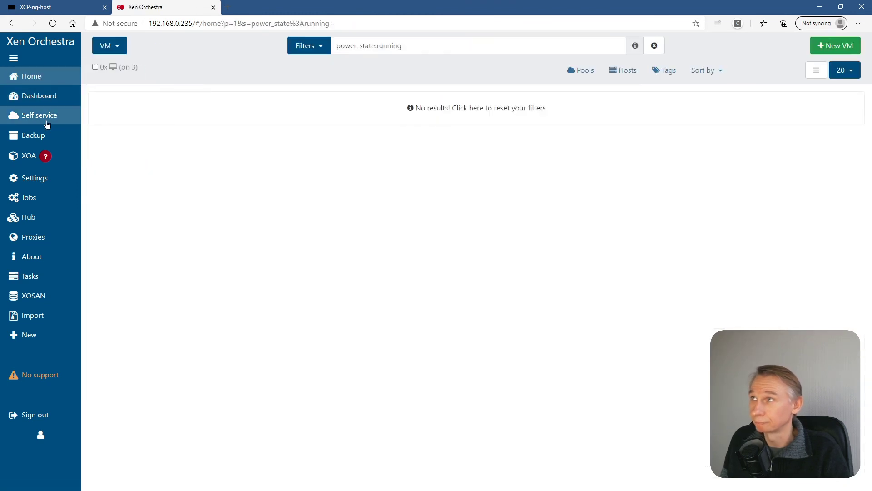
pyautogui.moveTo(36, 137)
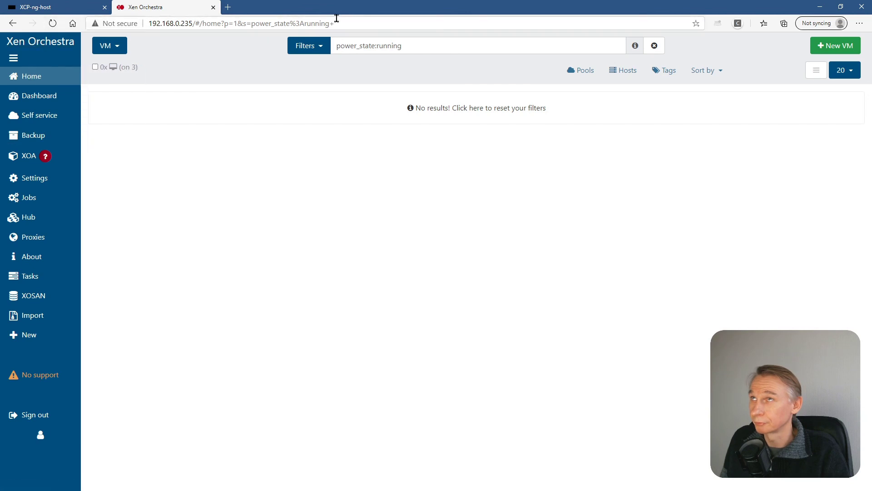
# - Reload Xen Orchestra from its base address 192.168.0.235/ and dismiss the support notice
pyautogui.click(367, 26)
pyautogui.press('End')
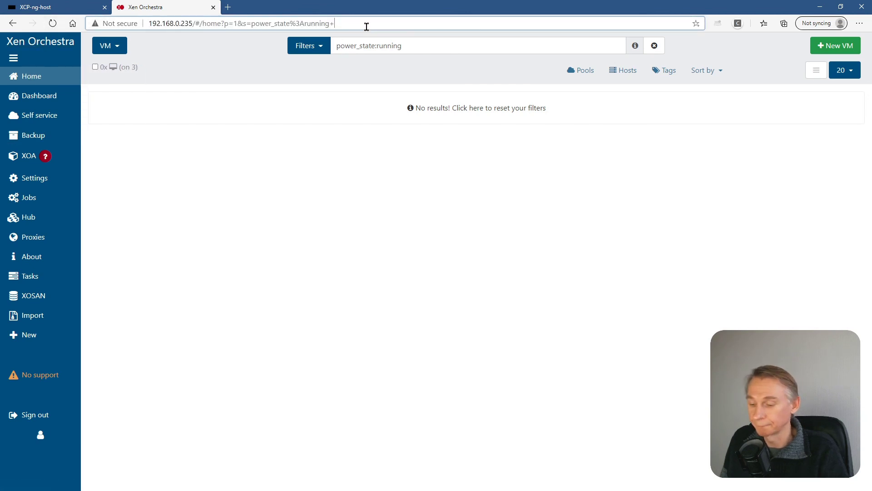
pyautogui.press('BackSpace')
pyautogui.press('BackSpace')
pyautogui.press('BackSpace')
pyautogui.press('BackSpace')
pyautogui.press('BackSpace')
pyautogui.press('BackSpace')
pyautogui.press('BackSpace')
pyautogui.press('BackSpace')
pyautogui.press('BackSpace')
pyautogui.press('BackSpace')
pyautogui.press('BackSpace')
pyautogui.press('BackSpace')
pyautogui.press('BackSpace')
pyautogui.press('BackSpace')
pyautogui.press('BackSpace')
pyautogui.press('BackSpace')
pyautogui.press('BackSpace')
pyautogui.press('BackSpace')
pyautogui.press('BackSpace')
pyautogui.press('BackSpace')
pyautogui.press('BackSpace')
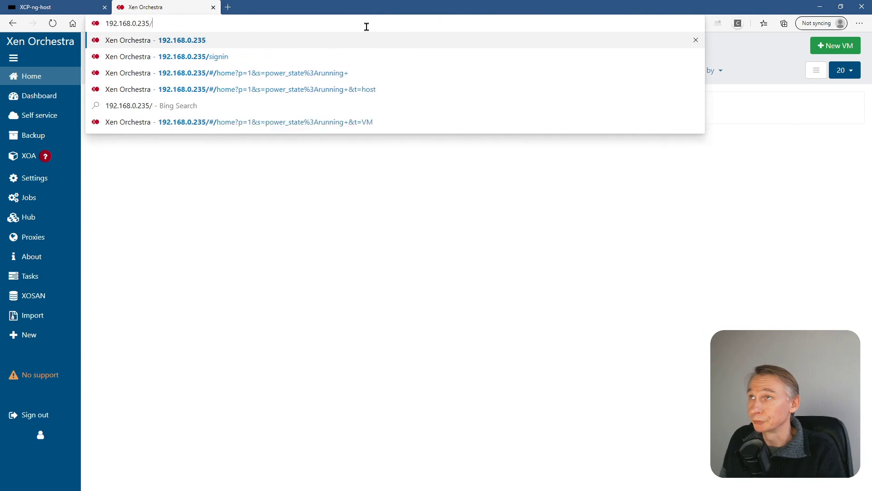
pyautogui.press('Return')
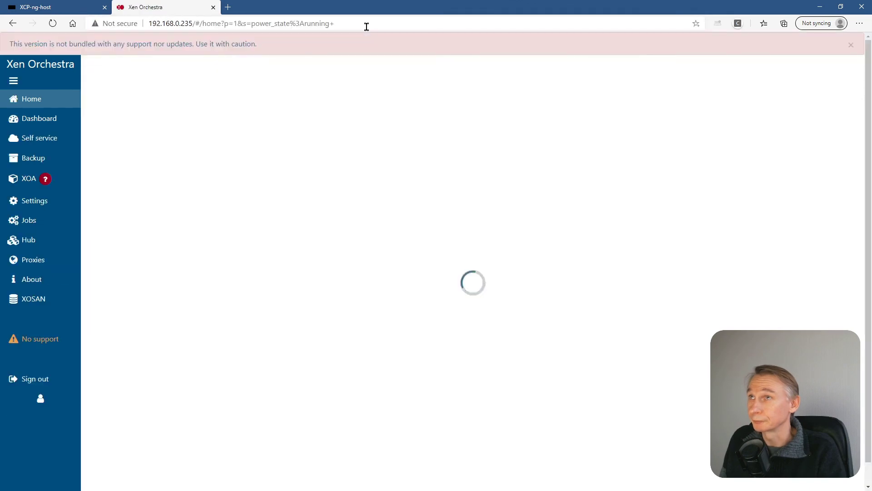
pyautogui.click(851, 45)
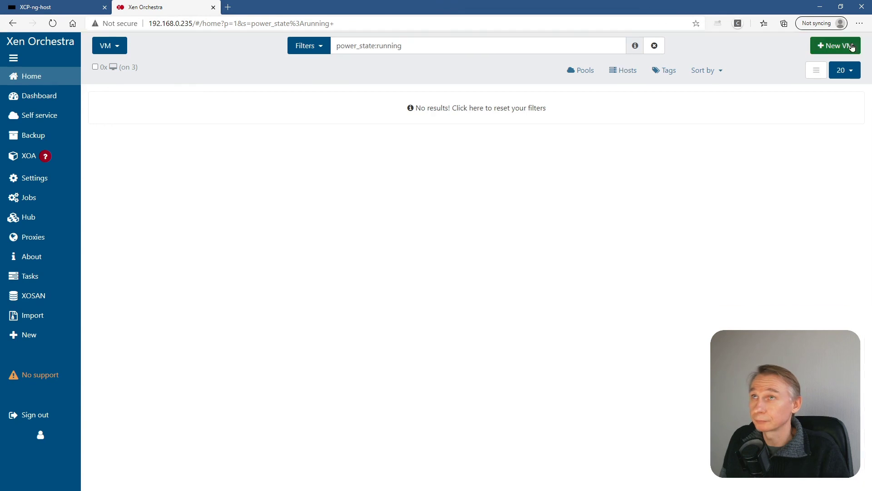
pyautogui.moveTo(40, 81)
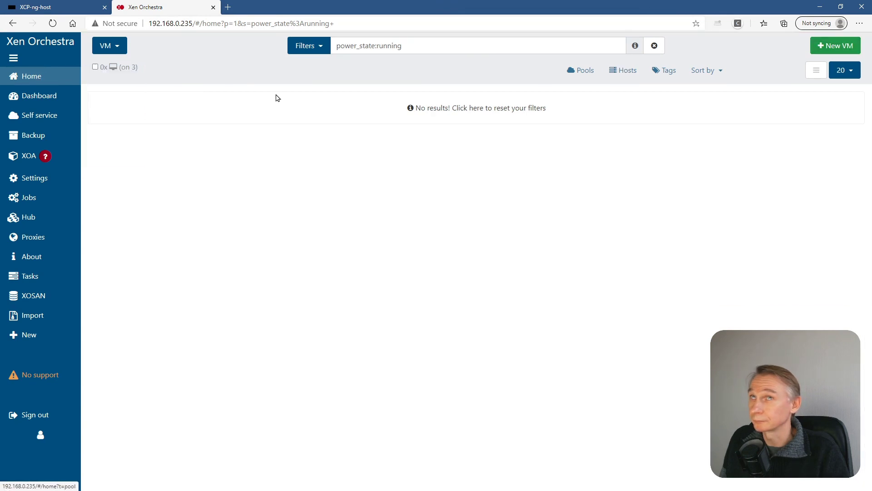
# - Sign out of Xen Orchestra, sign back in with the username and account password, and dismiss the support notice
pyautogui.click(28, 414)
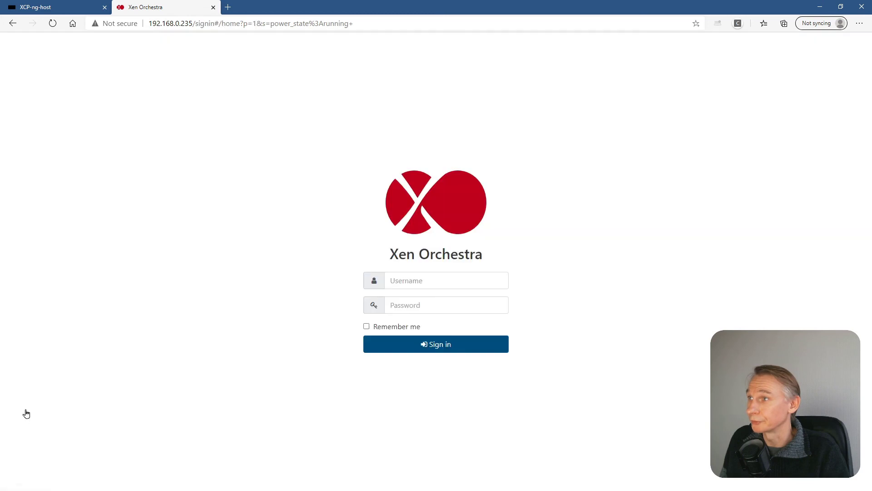
pyautogui.click(433, 276)
pyautogui.write('c')
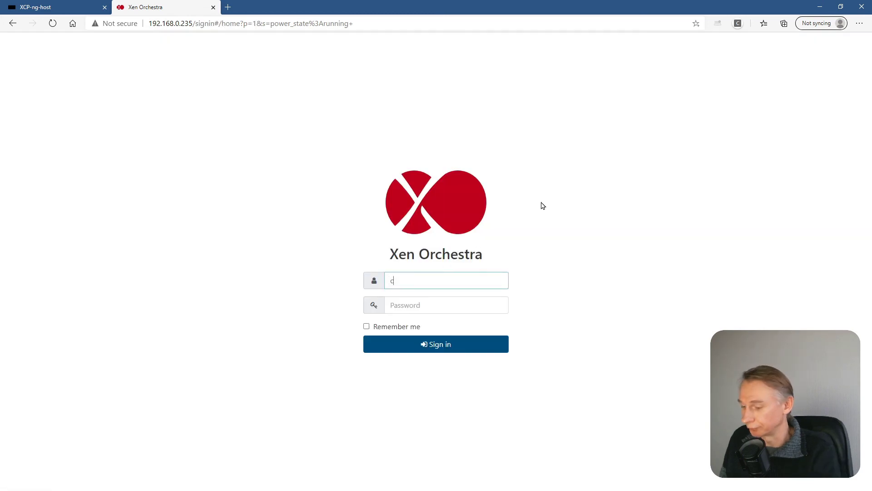
pyautogui.write('hristophe')
pyautogui.press('Tab')
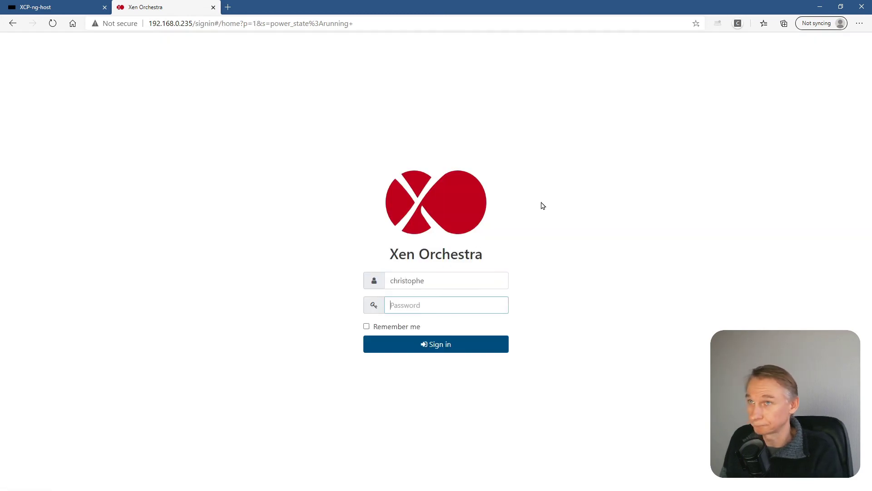
pyautogui.write('••')
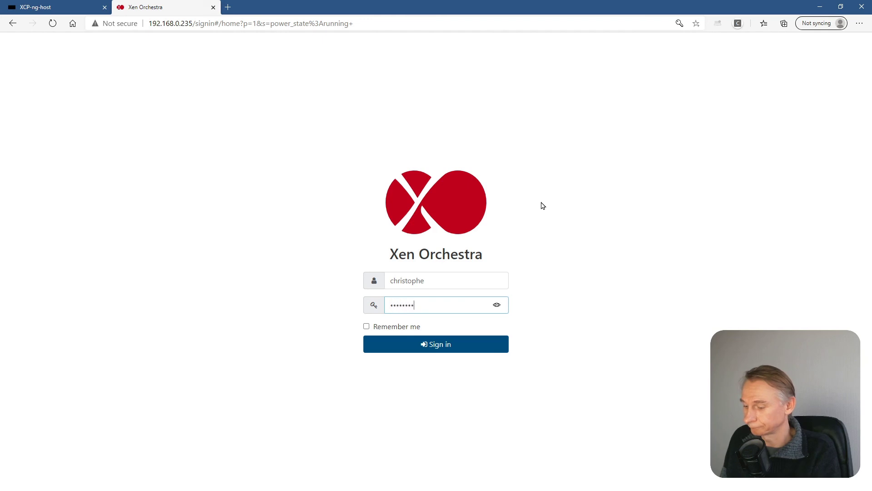
pyautogui.write('•••••••••••')
pyautogui.press('Return')
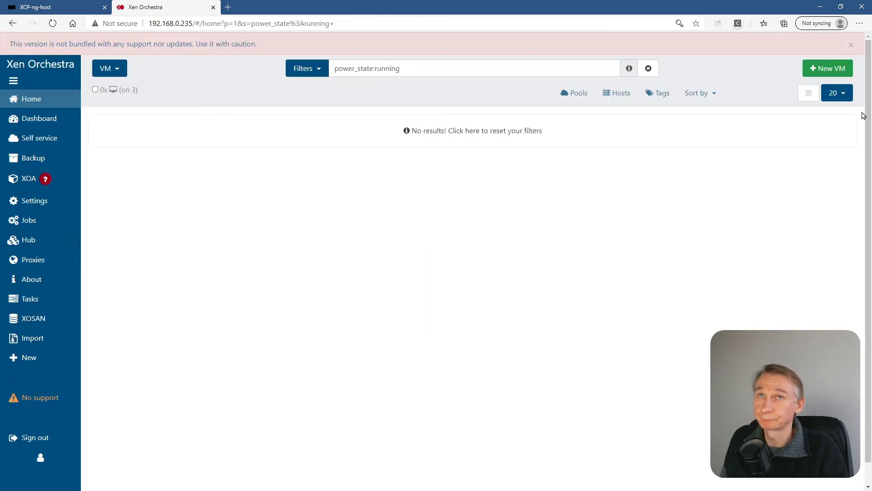
pyautogui.click(853, 47)
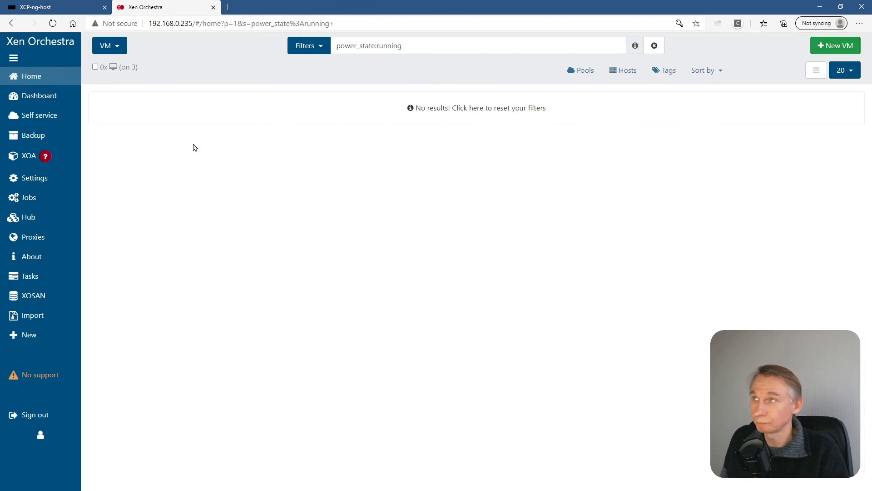
# - Open xcp-ng-host from the hosts list and check its XCP-ng version on the General page
pyautogui.moveTo(51, 92)
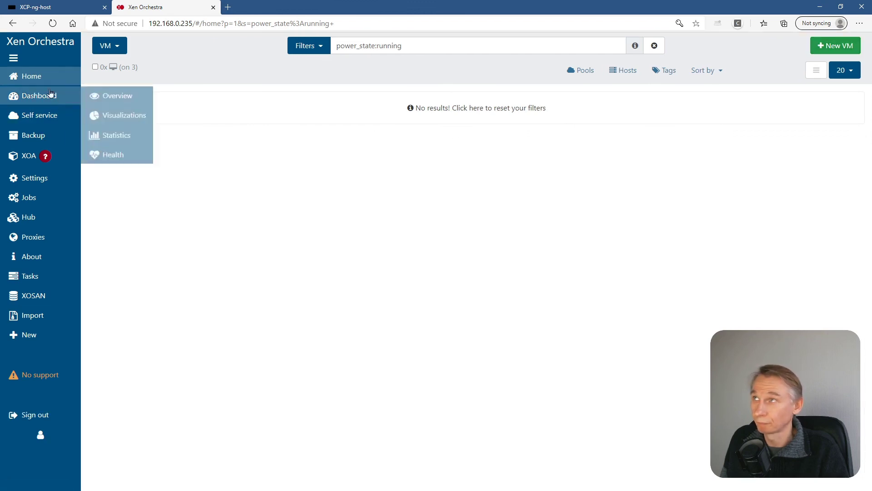
pyautogui.moveTo(79, 85)
pyautogui.click(120, 100)
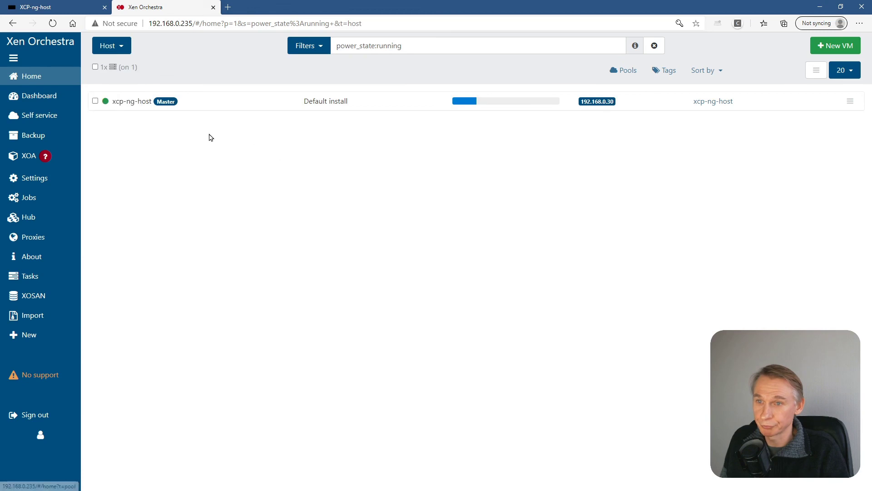
pyautogui.click(136, 102)
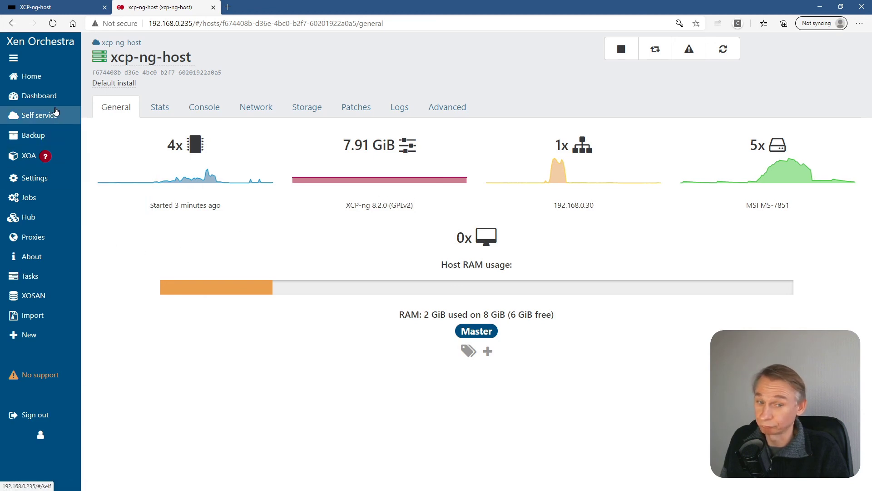
# - List the VMs without the power_state:running filter and start the Ubuntu Bionic Beaver 18.04 VM
pyautogui.moveTo(58, 157)
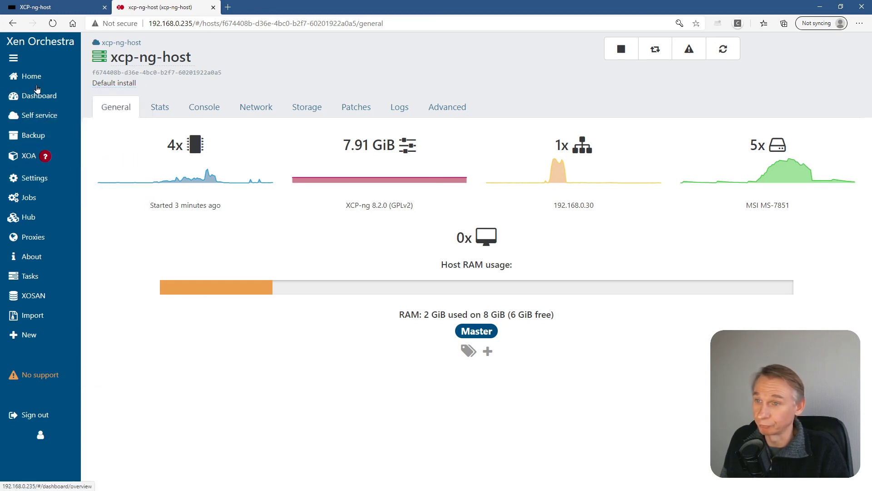
pyautogui.moveTo(30, 85)
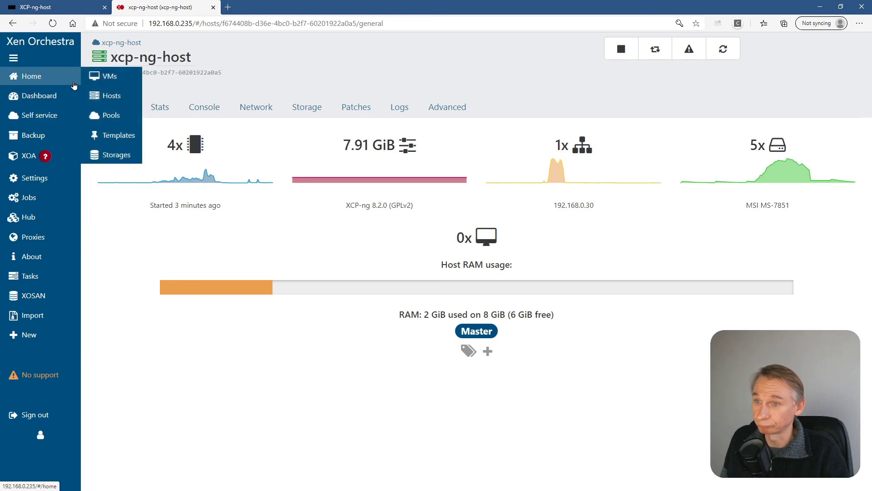
pyautogui.click(103, 79)
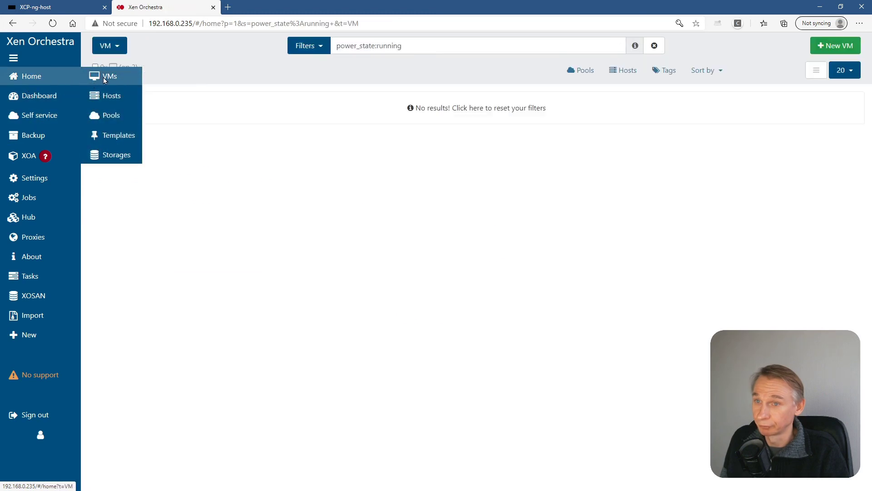
pyautogui.click(321, 46)
pyautogui.click(314, 82)
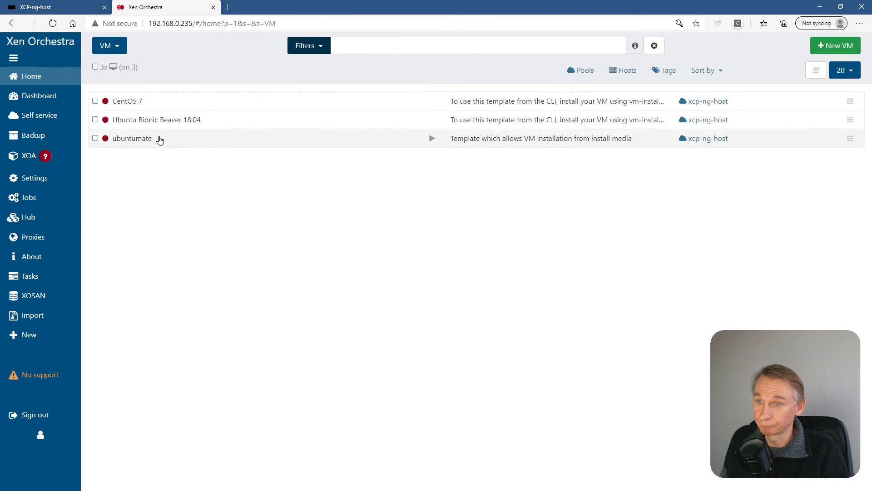
pyautogui.click(134, 121)
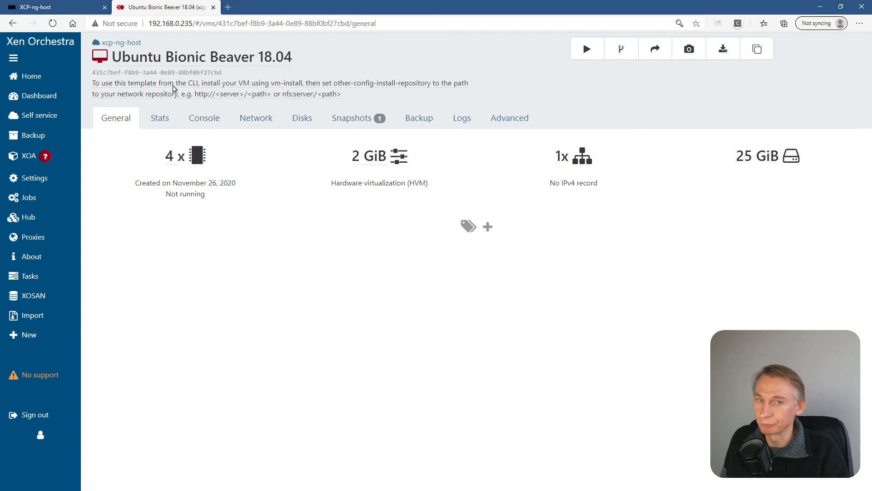
pyautogui.click(586, 48)
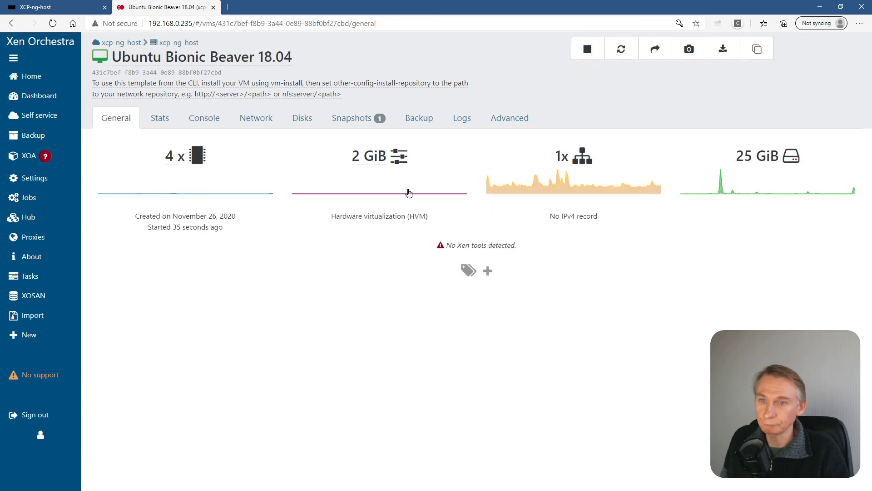
# - Open the Ubuntu Bionic Beaver 18.04 VM's console, hide the page header, and enlarge the console display
pyautogui.click(208, 123)
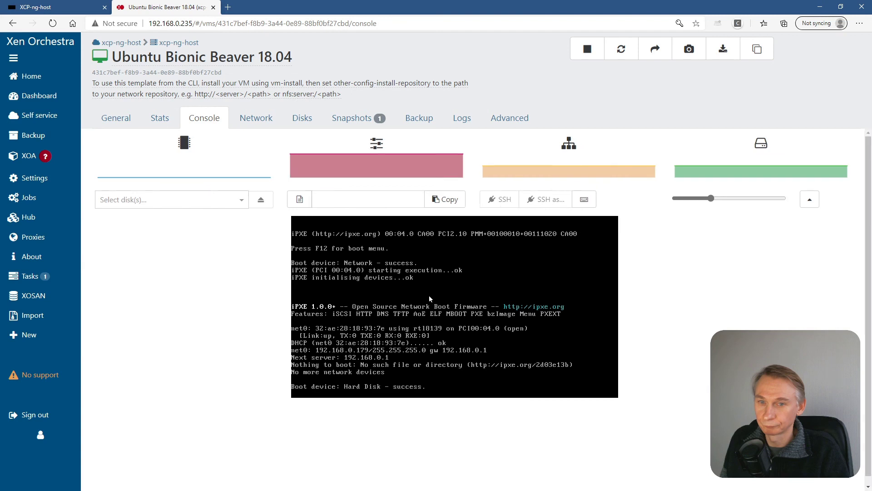
pyautogui.click(810, 199)
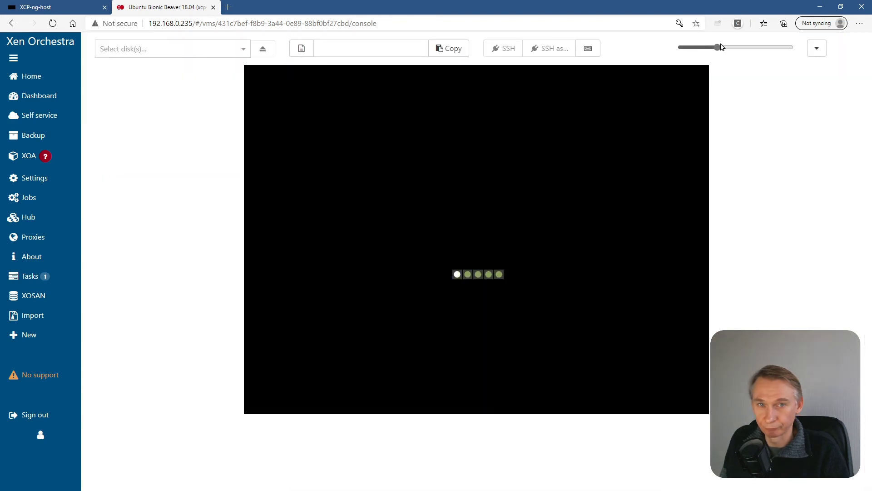
pyautogui.moveTo(719, 51); pyautogui.dragTo(719, 50)
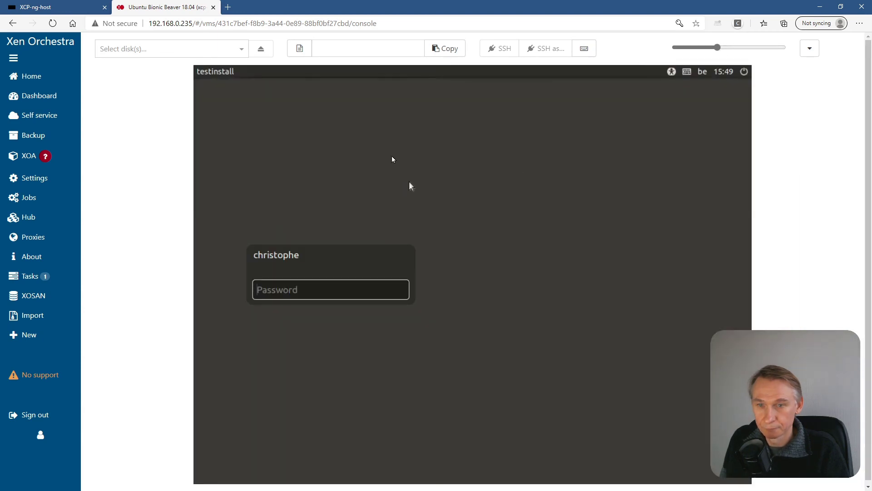